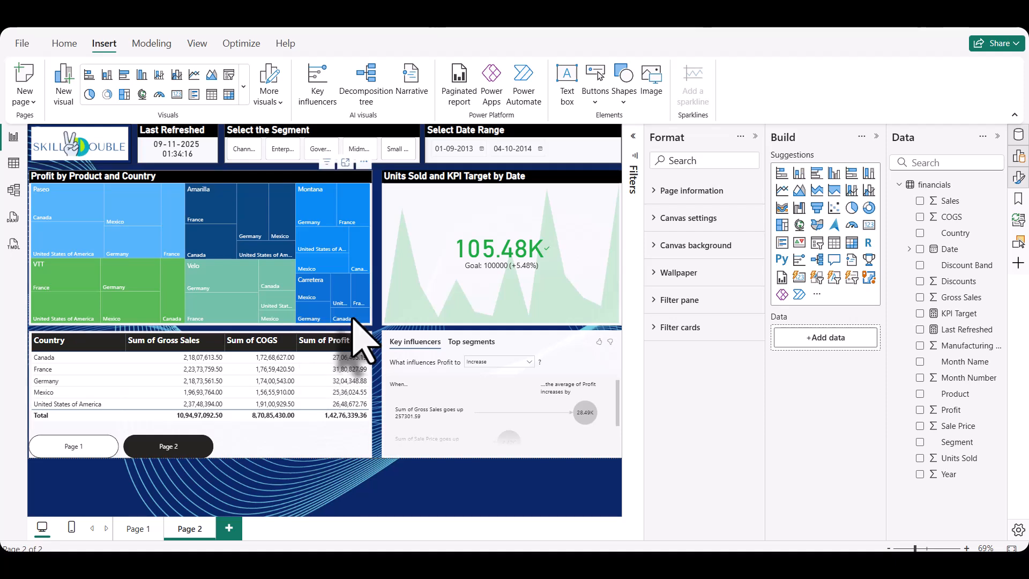
Insert a gauge visual on Page 2, place it over the treemap's edge and use Profit as its value.
mouse_move(353, 320)
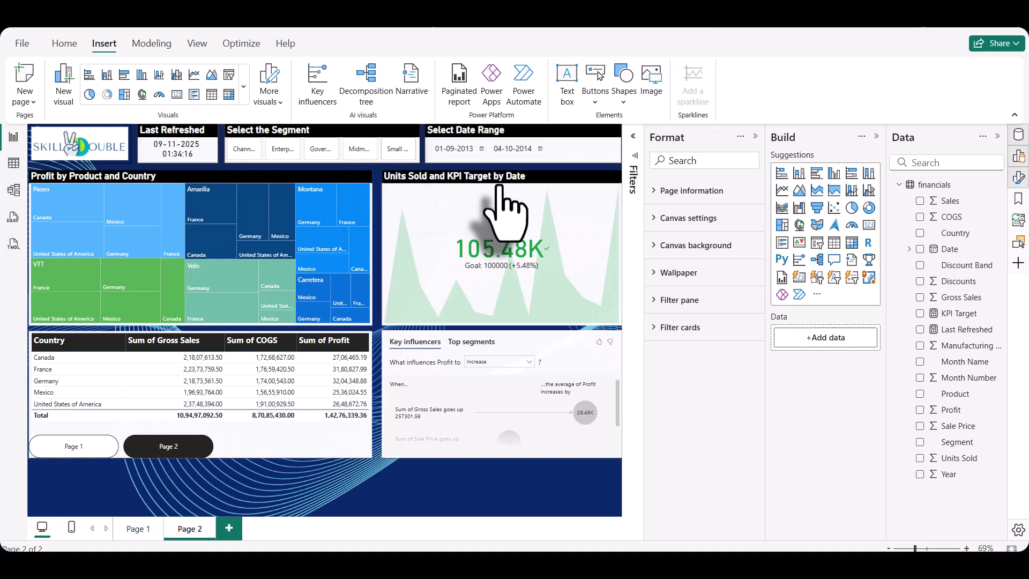
left_click(852, 225)
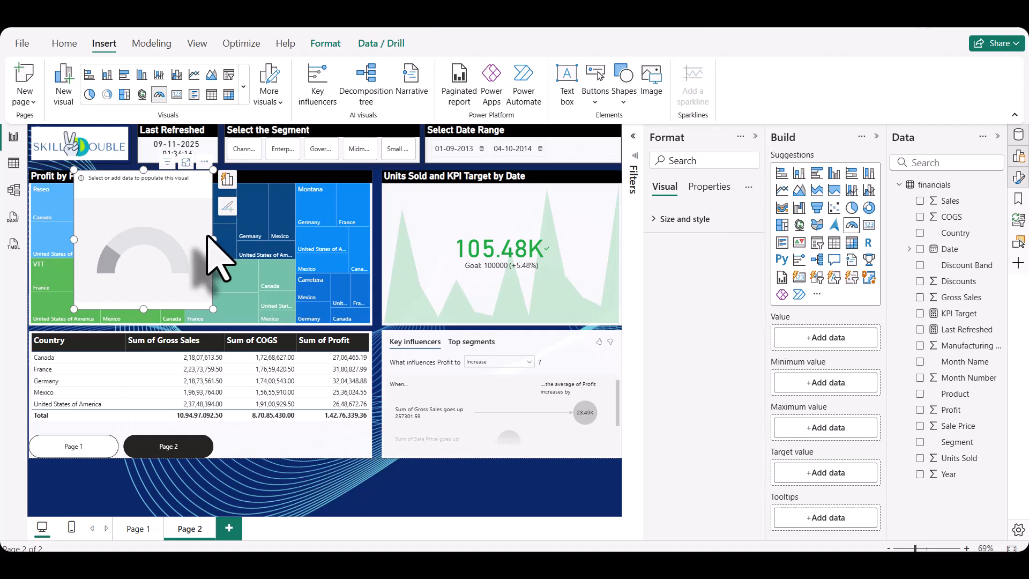
left_click_drag(217, 257, 424, 280)
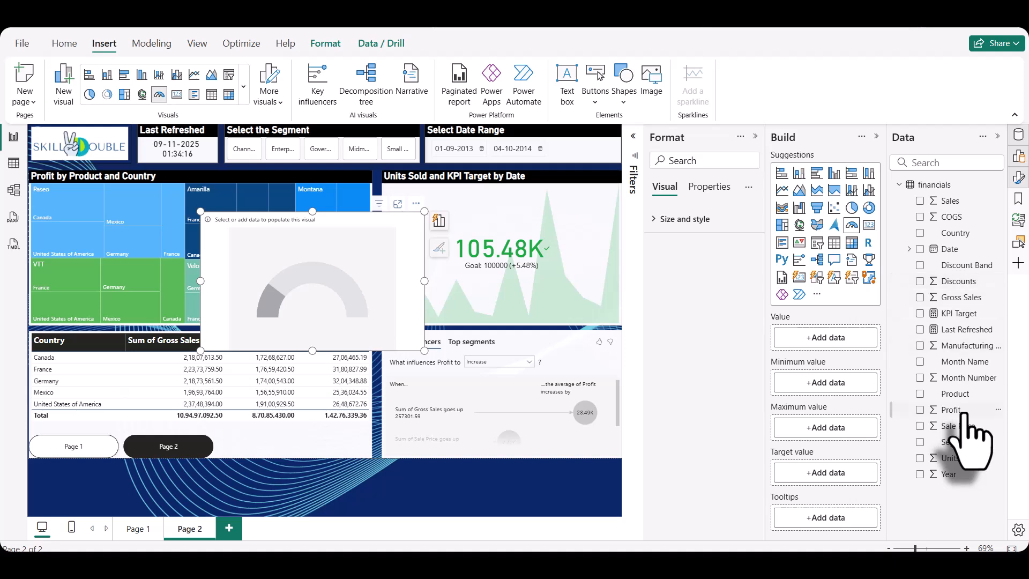
left_click_drag(961, 417, 855, 342)
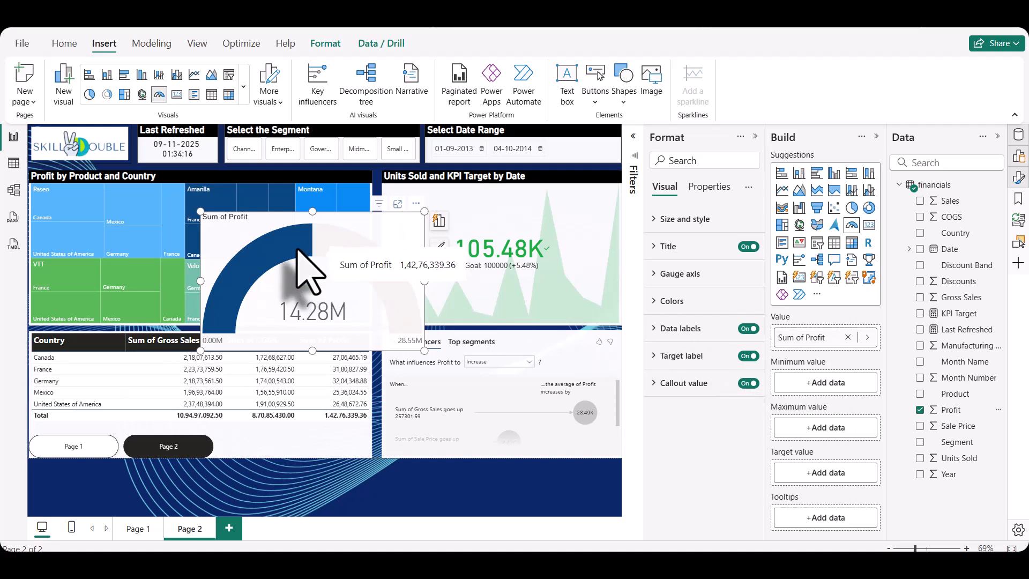
mouse_move(279, 246)
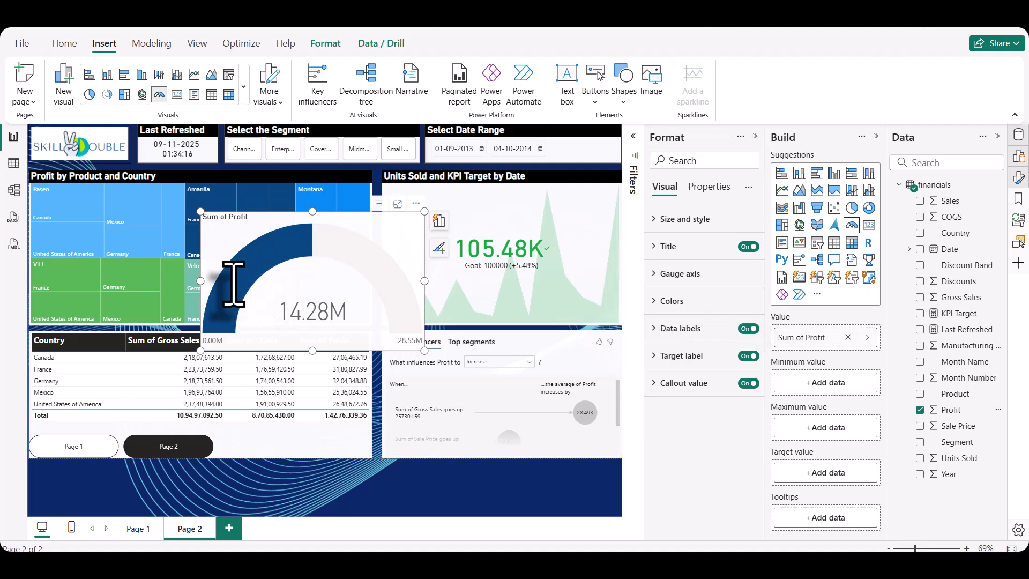
mouse_move(235, 282)
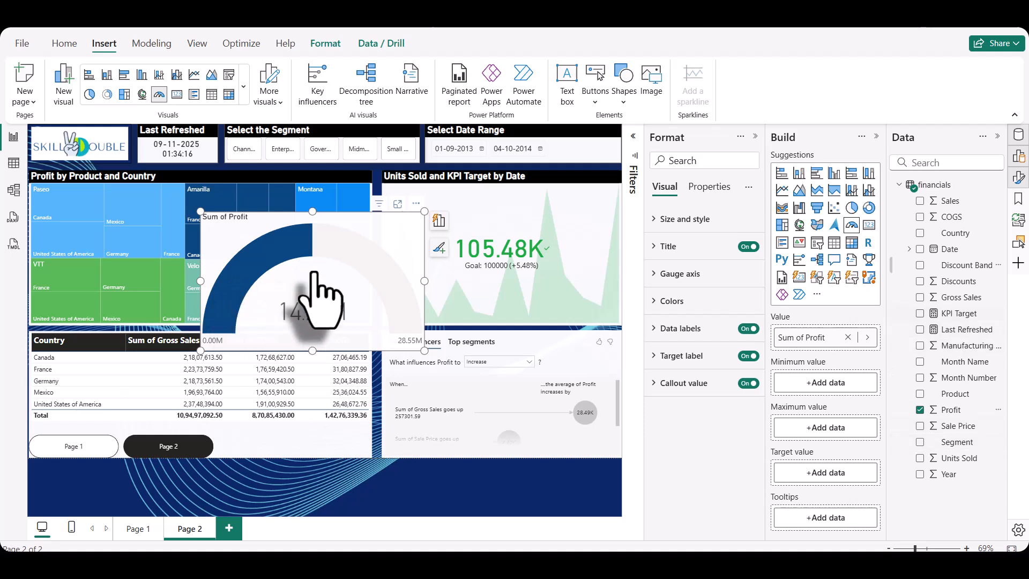
Create a measure in the financials table defined as Gauge Target = 20000000.
right_click(938, 187)
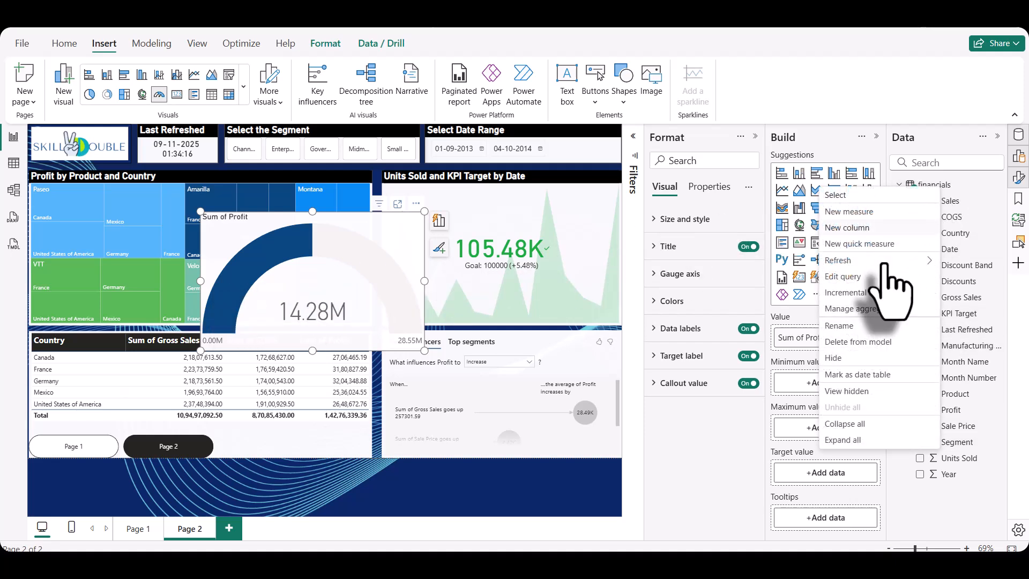
mouse_move(887, 262)
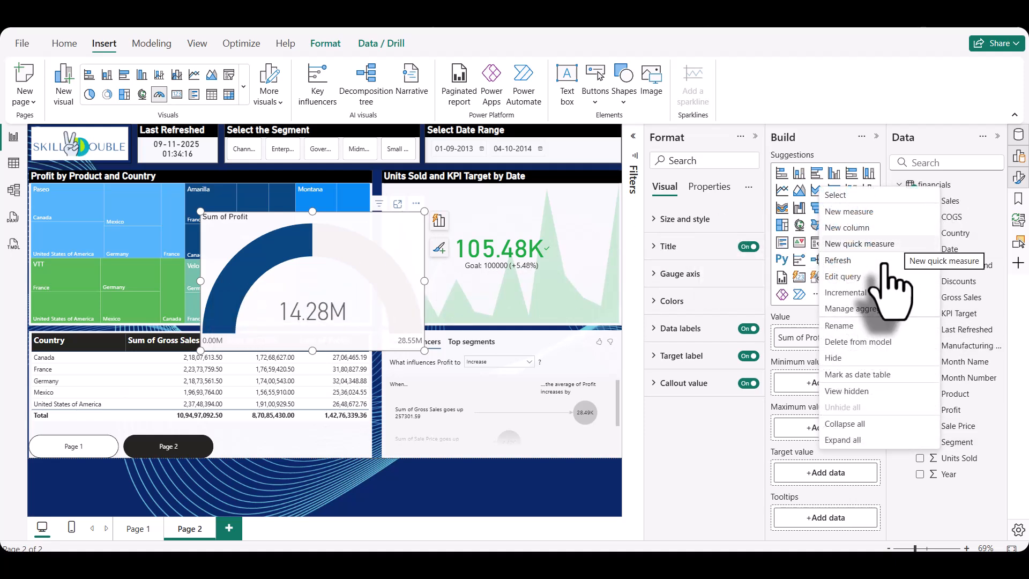
left_click(851, 213)
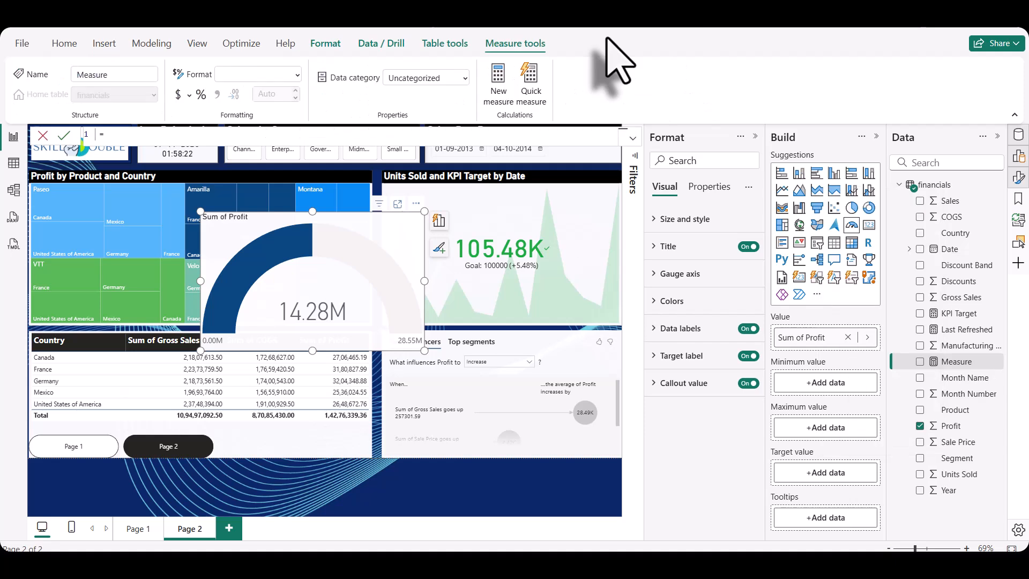
type("Gauge Target")
left_click(334, 140)
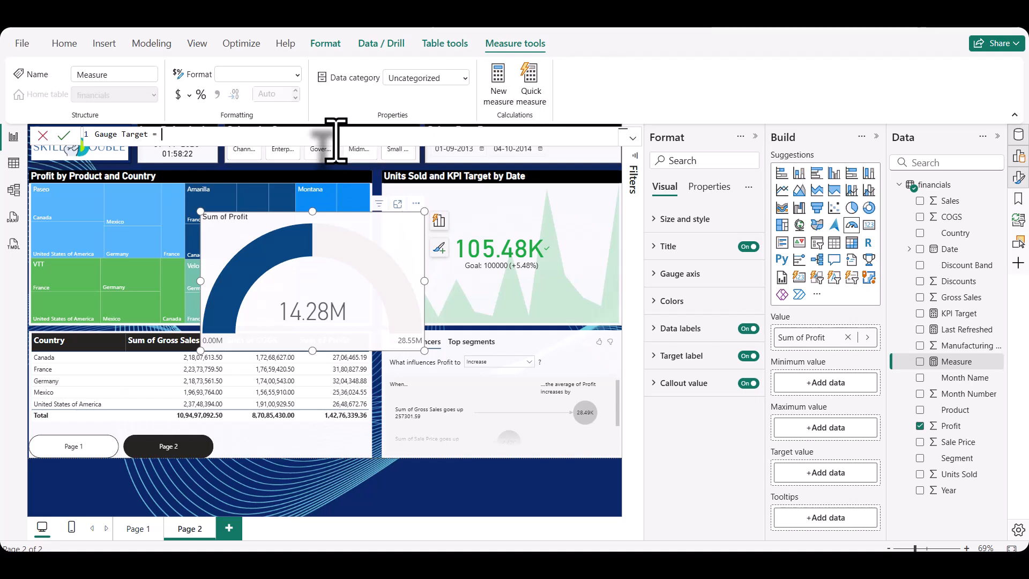
type("20000000")
key("Return")
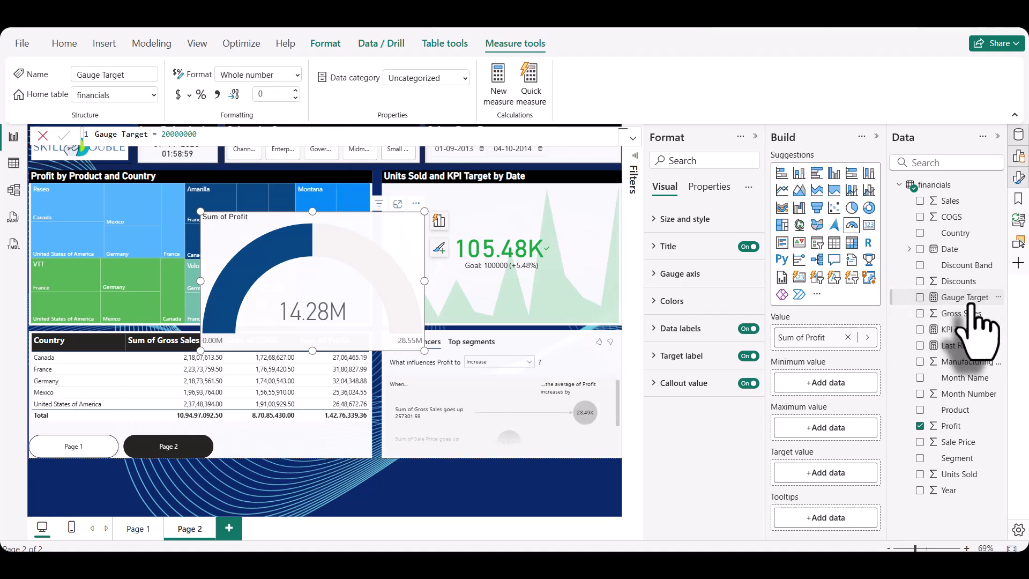
Use Gauge Target as the gauge's target value and fit the gauge exactly over the Units Sold and KPI Target visual.
left_click_drag(964, 298, 852, 482)
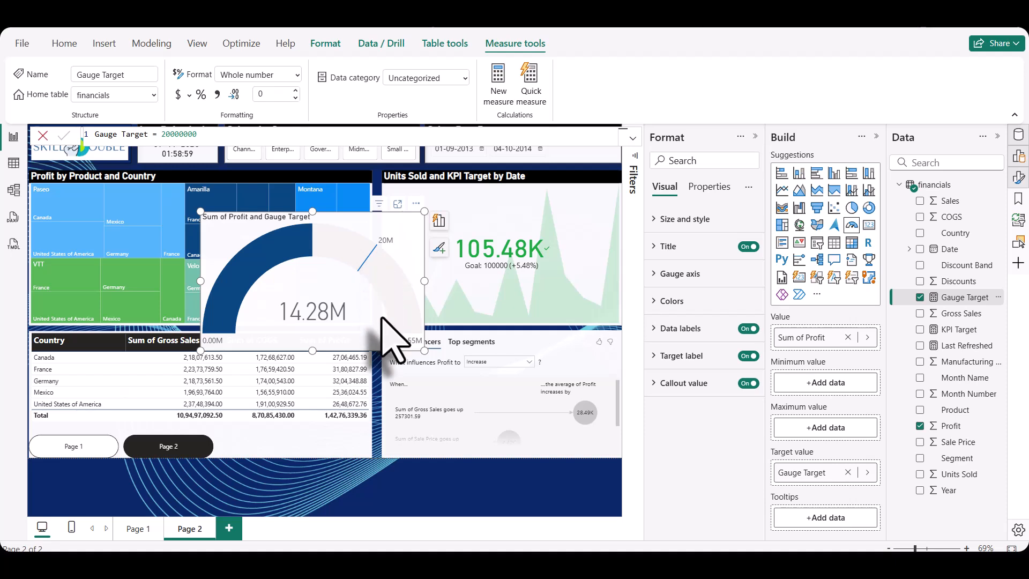
left_click_drag(380, 316, 565, 281)
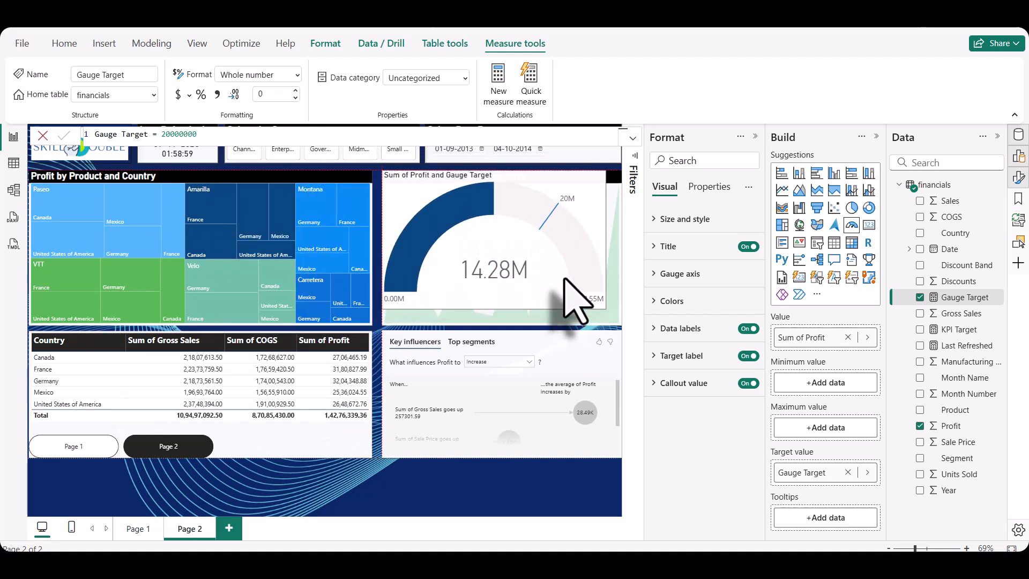
left_click_drag(605, 309, 619, 324)
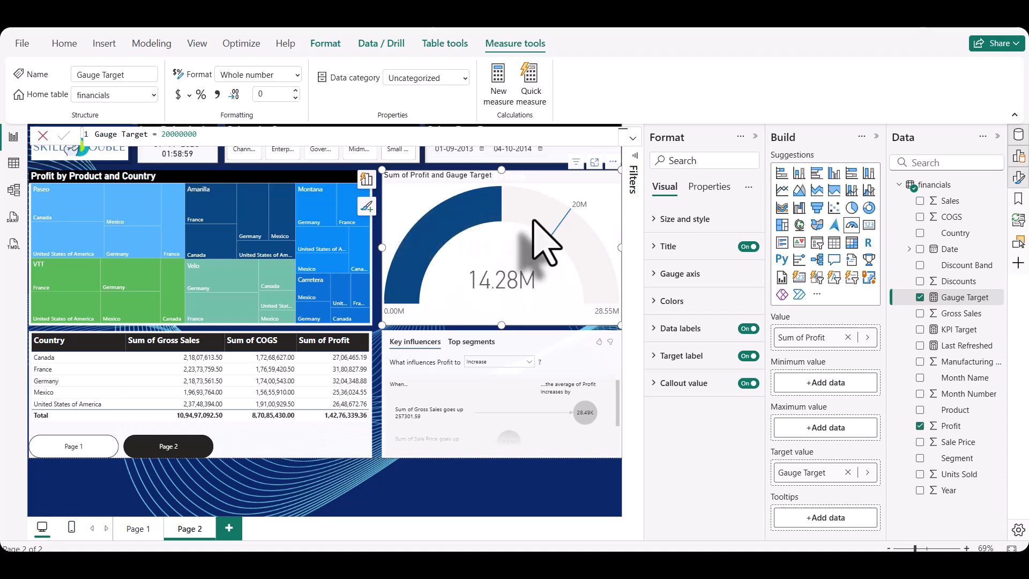
Change the gauge's title text to "Profit vs Target".
left_click(664, 246)
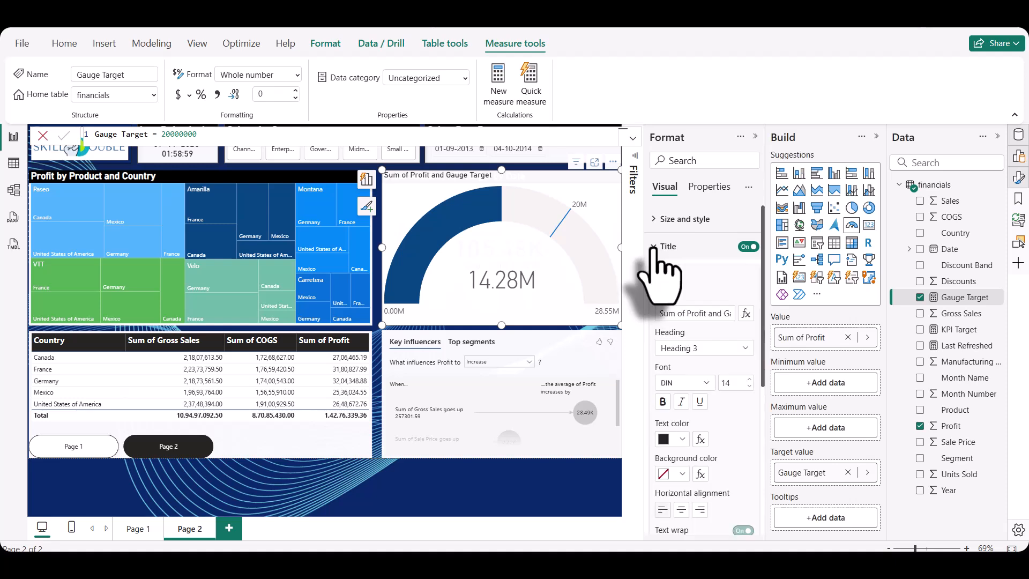
left_click(678, 313)
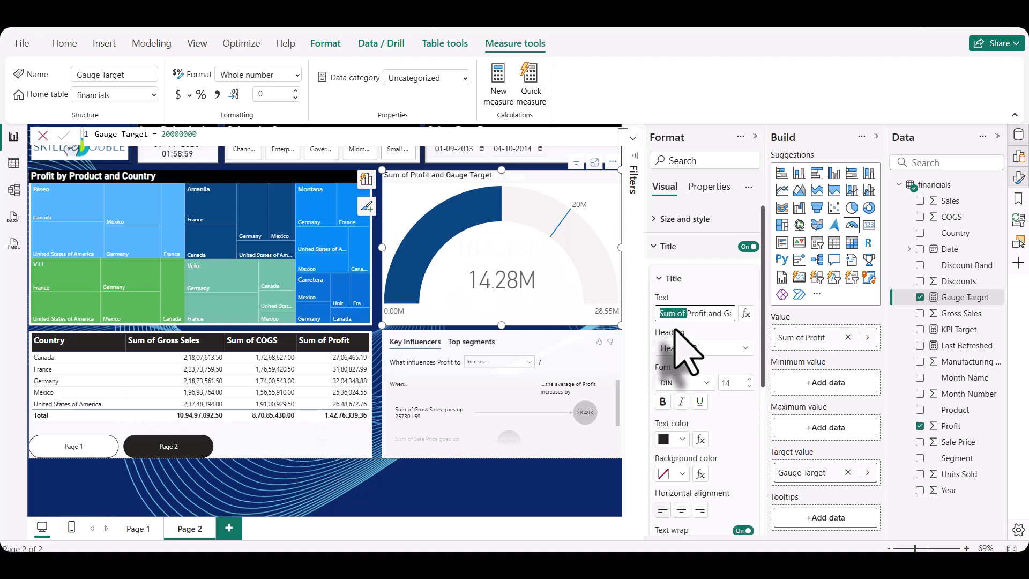
key("BackSpace")
key("BackSpace")
key("BackSpace")
key("BackSpace")
key("BackSpace")
key("BackSpace")
key("BackSpace")
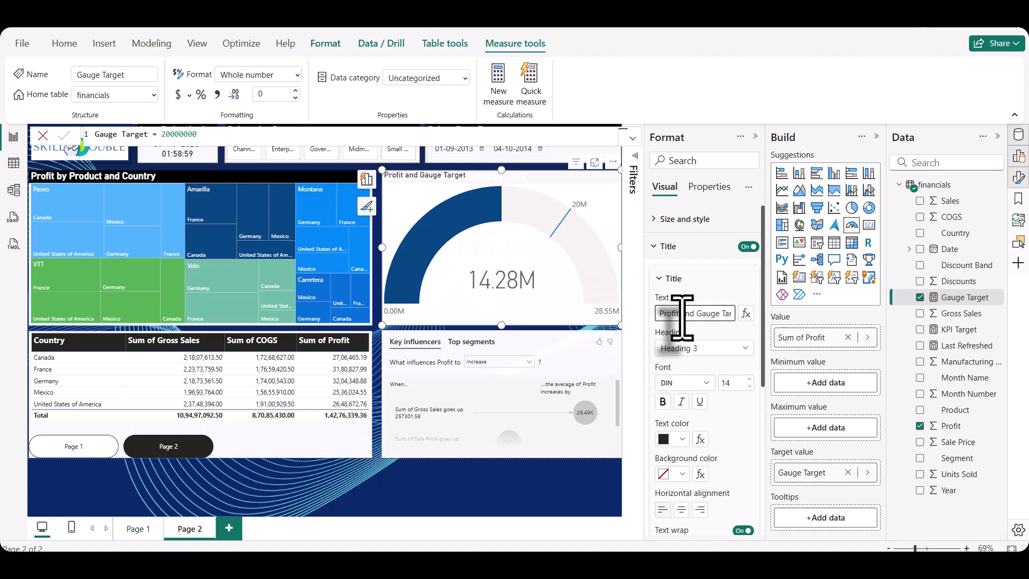
left_click_drag(679, 313, 750, 322)
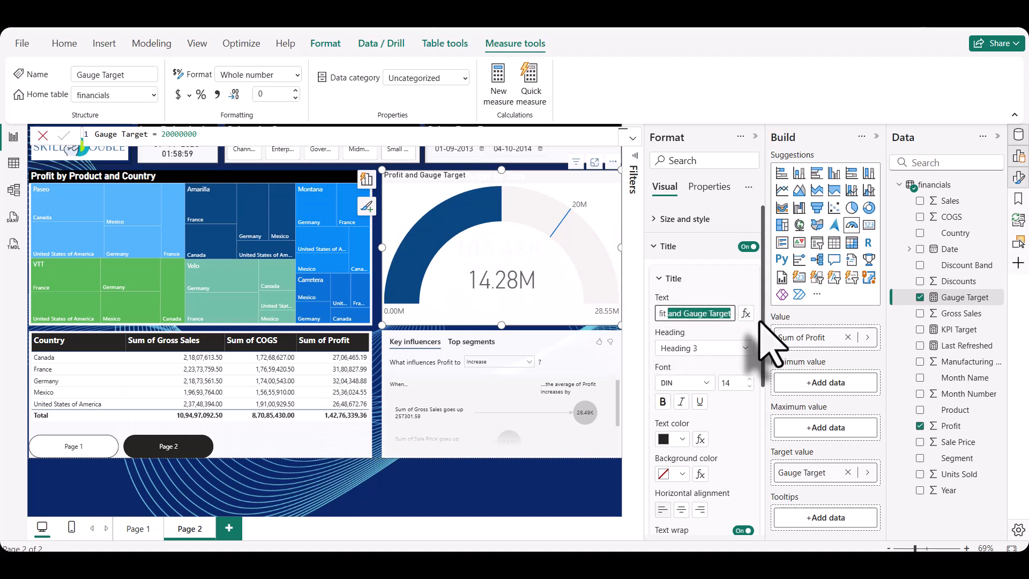
key("BackSpace")
type("vs T")
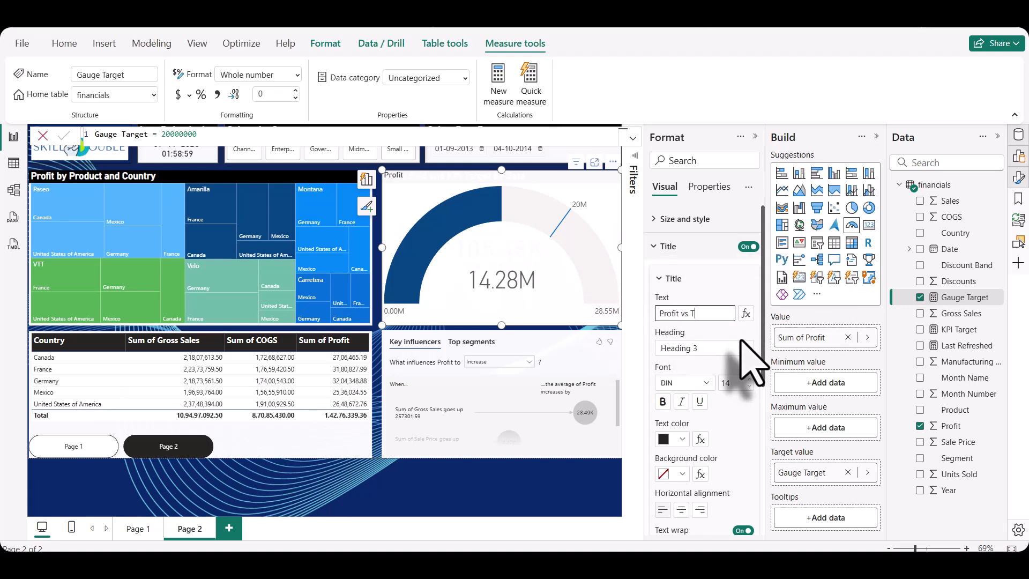
type("arget")
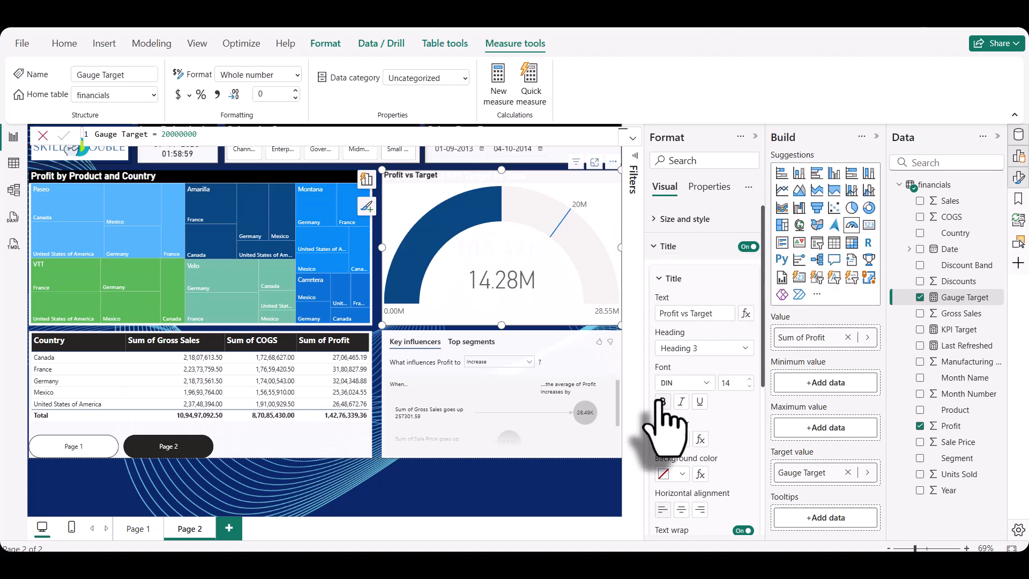
Format the gauge title with a black background, white text and font size 17, and deselect the visual.
scroll(670, 413, "down", 3)
left_click(682, 340)
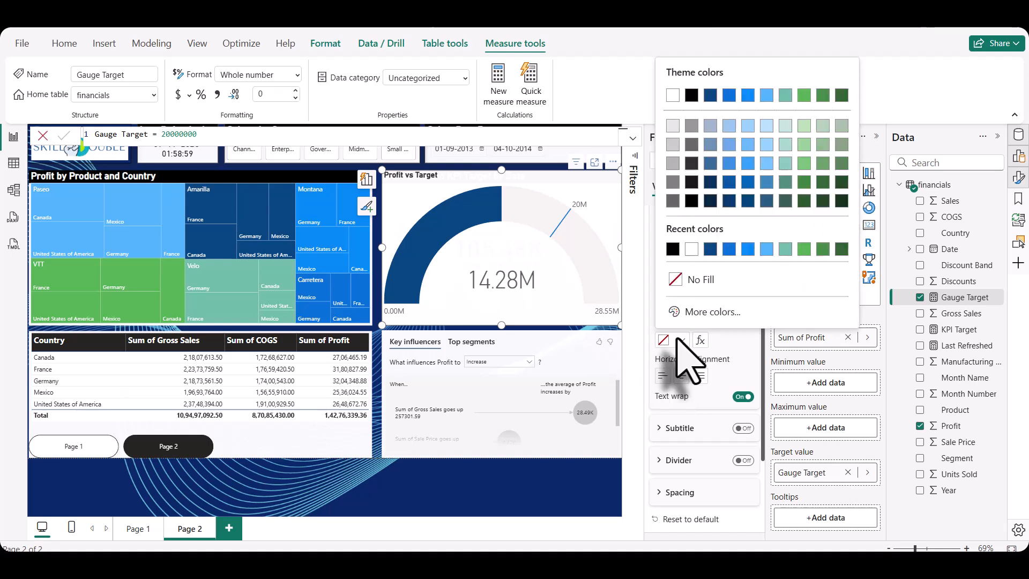
left_click(672, 249)
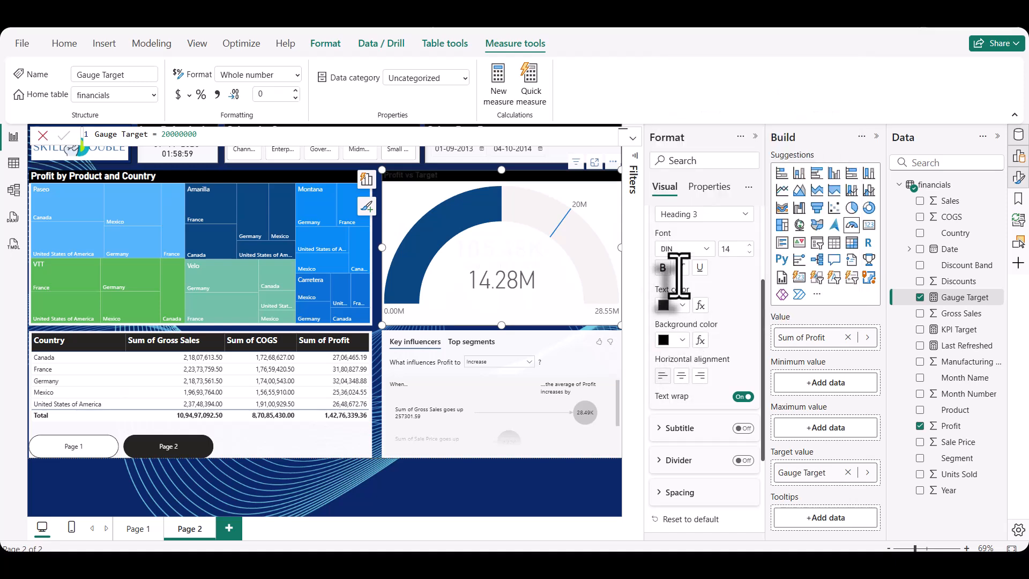
left_click(682, 304)
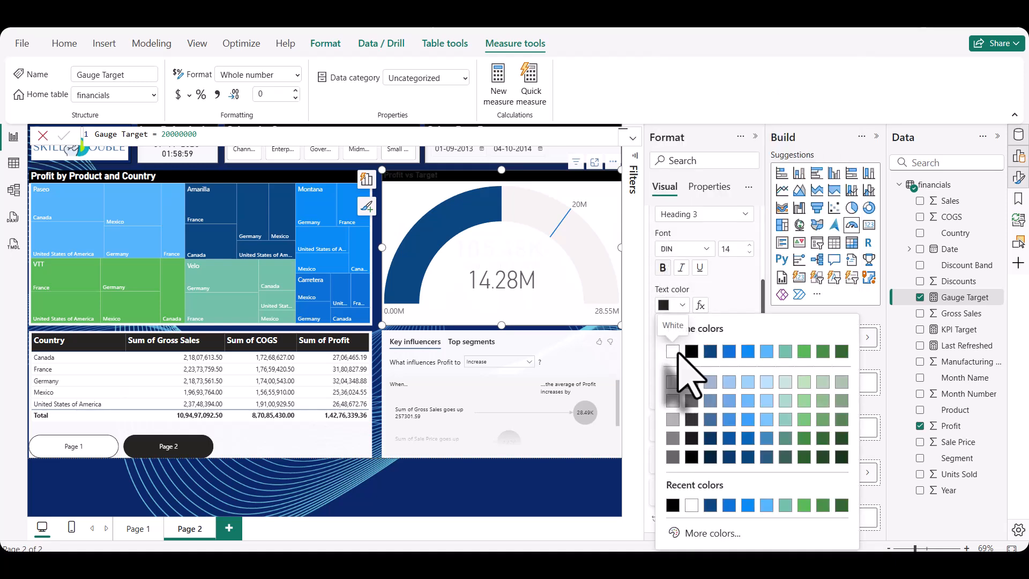
left_click(673, 351)
left_click(749, 244)
left_click(749, 245)
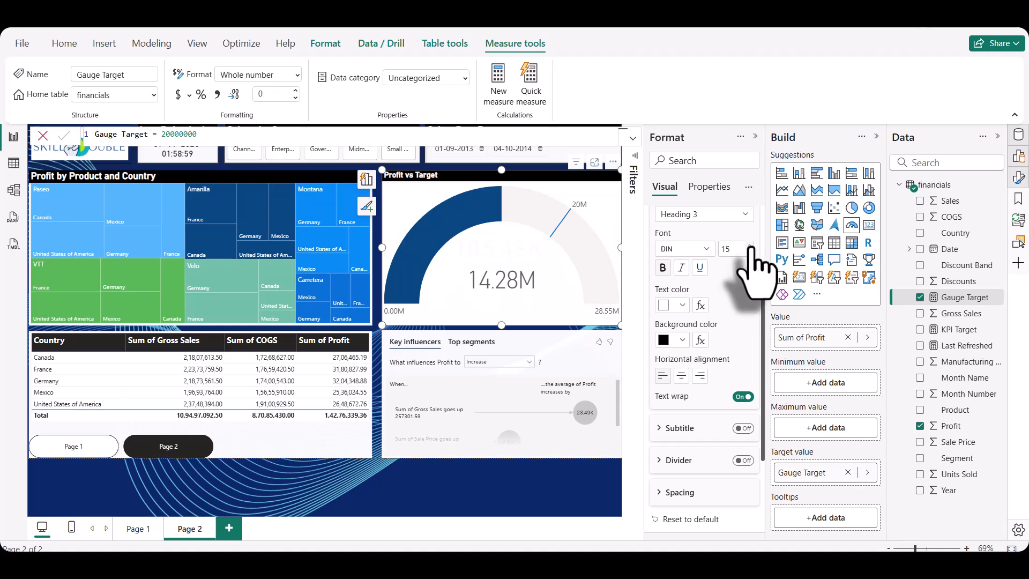
left_click(749, 244)
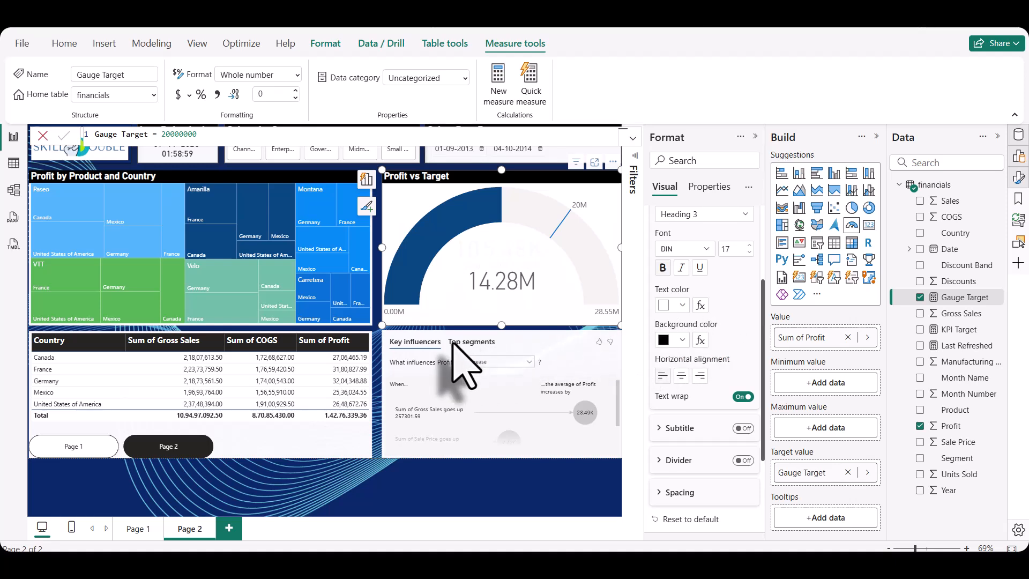
left_click(375, 358)
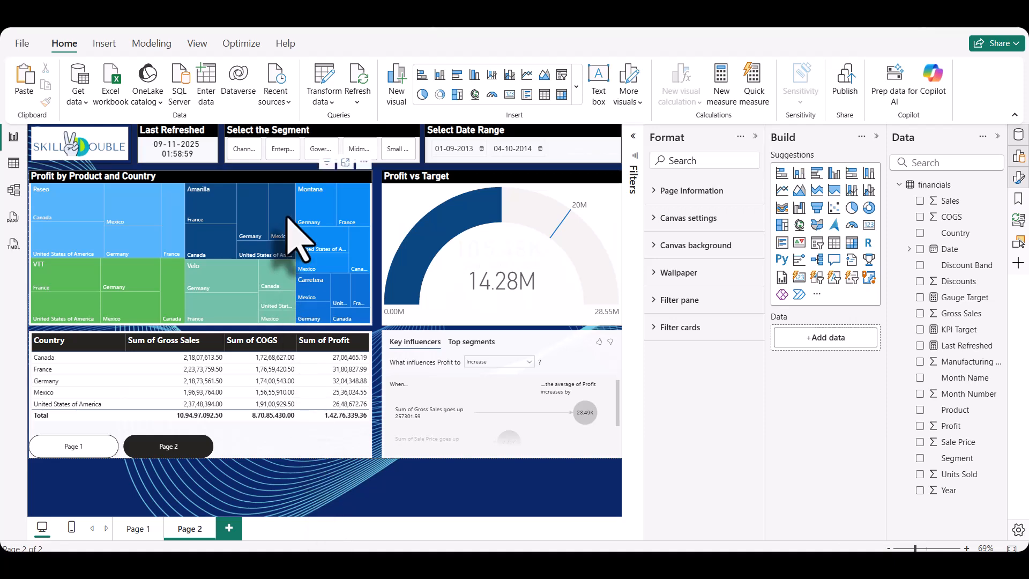
Add a bookmark that captures the current page with the gauge showing.
left_click(197, 43)
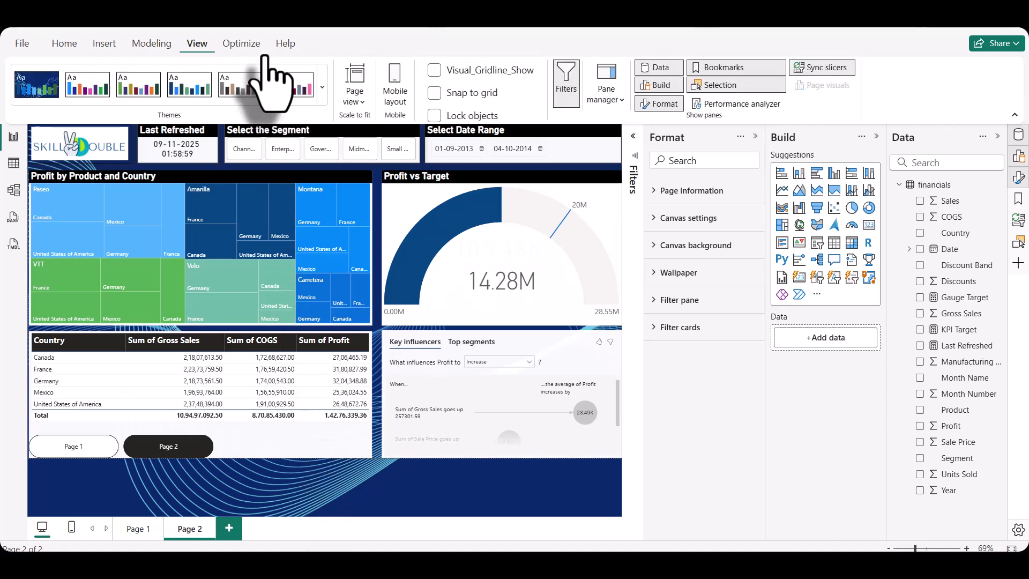
left_click(731, 71)
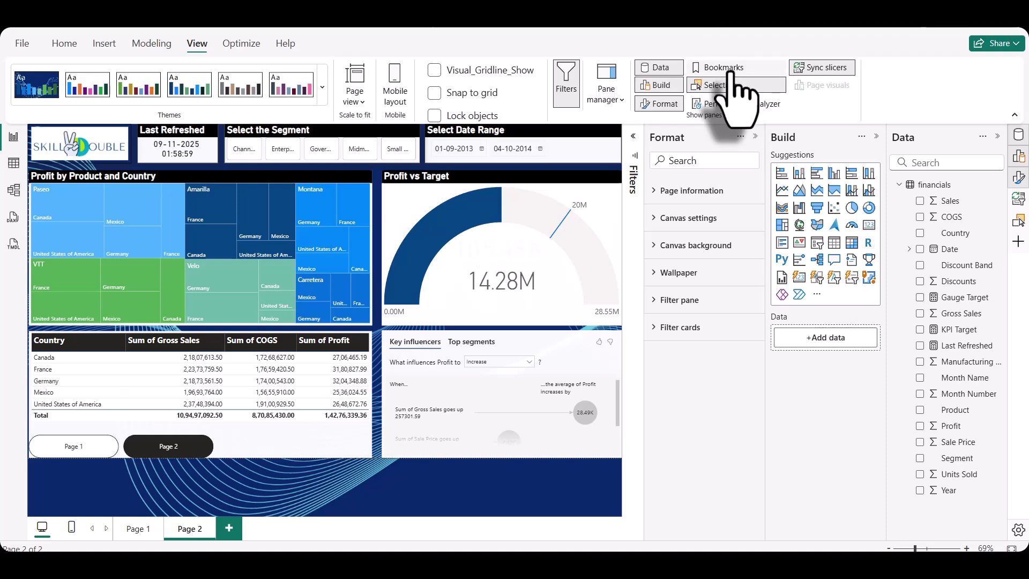
left_click(730, 69)
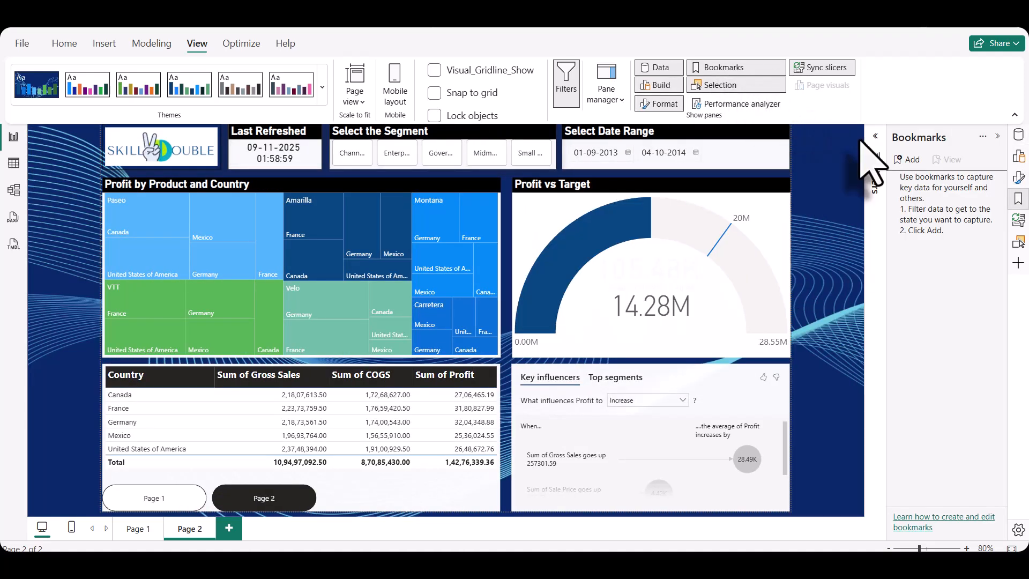
left_click(906, 159)
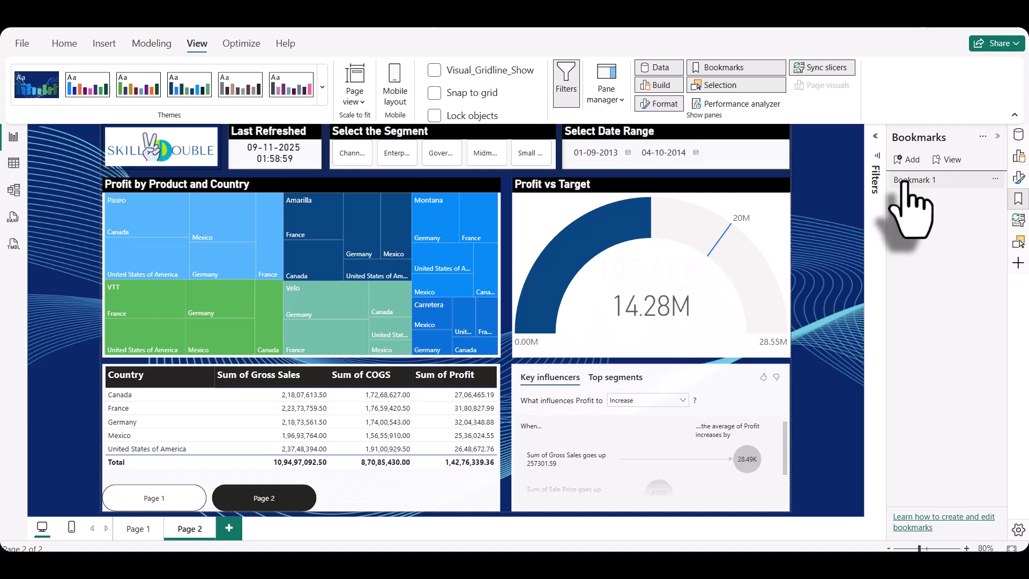
Rename the new bookmark as Gauge.
right_click(931, 186)
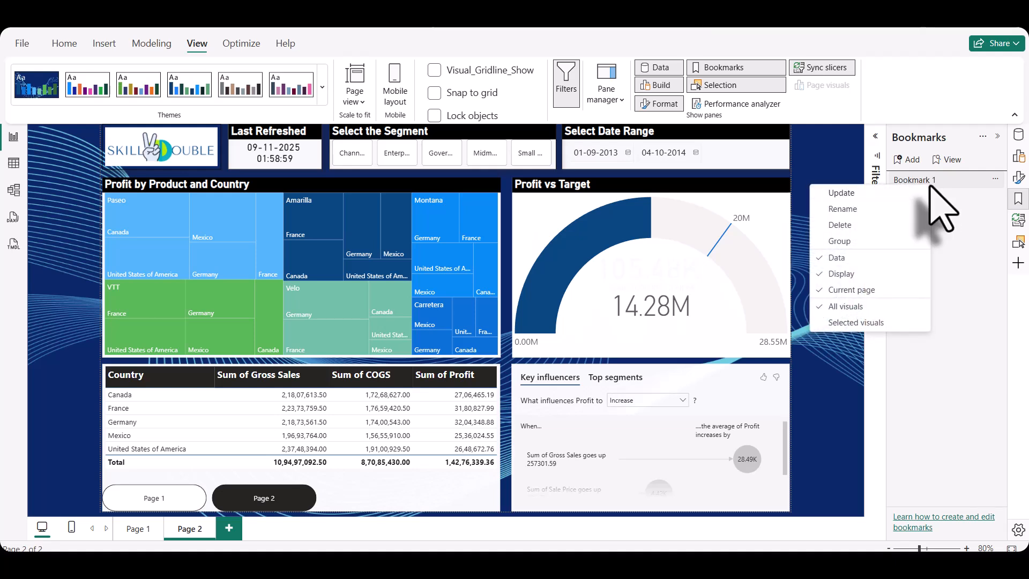
left_click(867, 210)
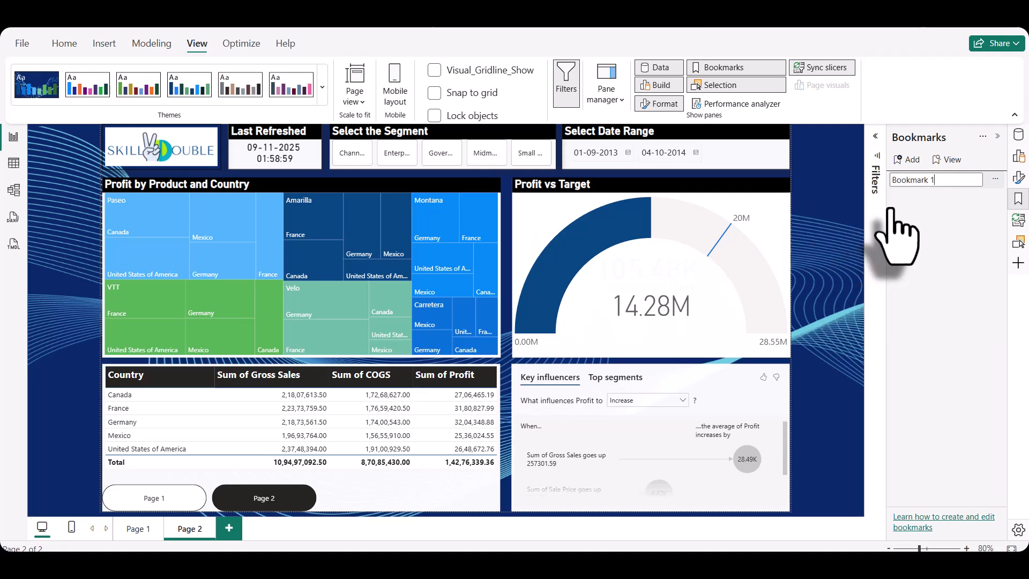
double_click(921, 182)
triple_click(921, 183)
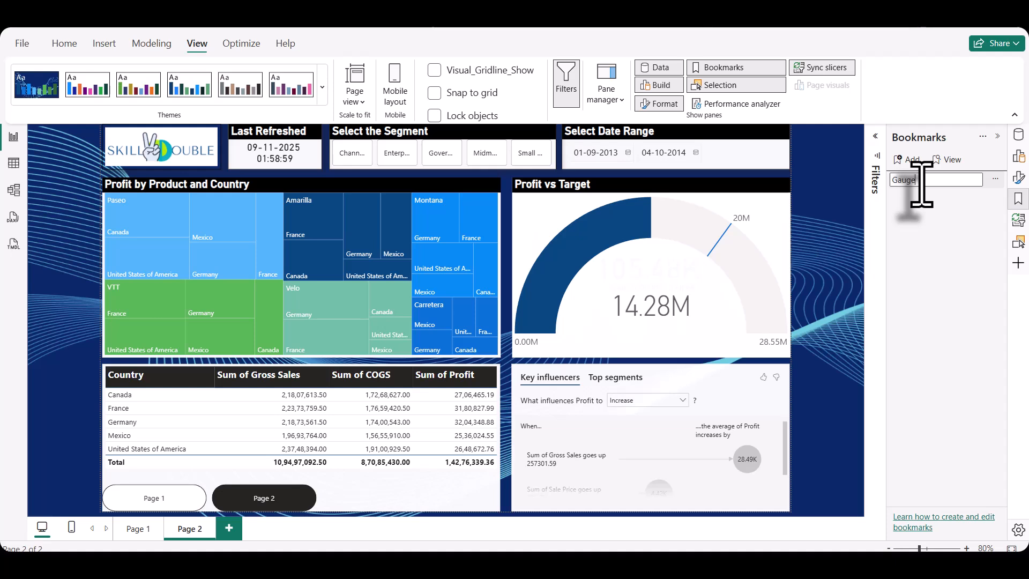
left_click(919, 240)
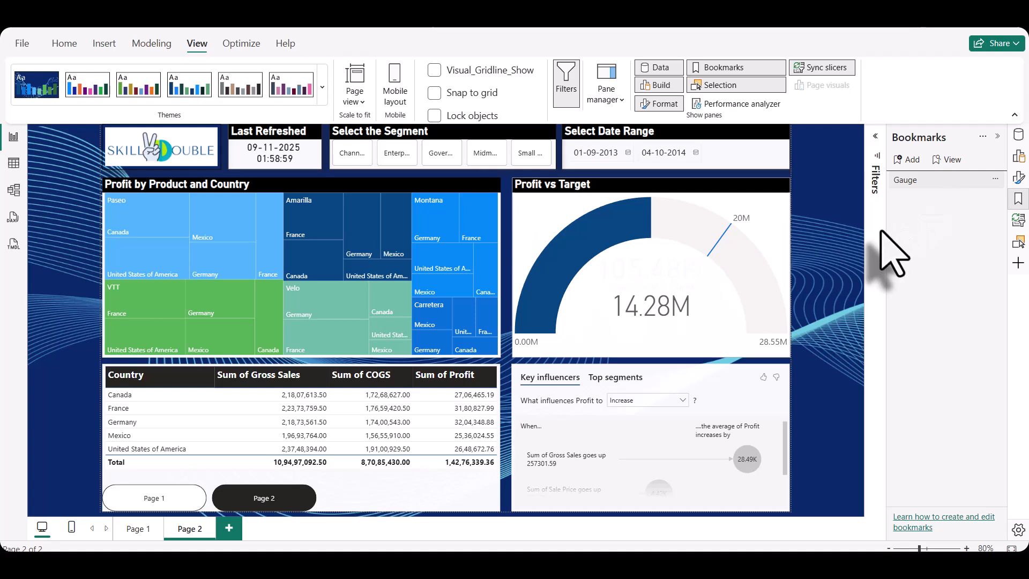
Show the list of page objects and hide the Profit vs Target gauge so the Units Sold KPI visual shows.
left_click(784, 228)
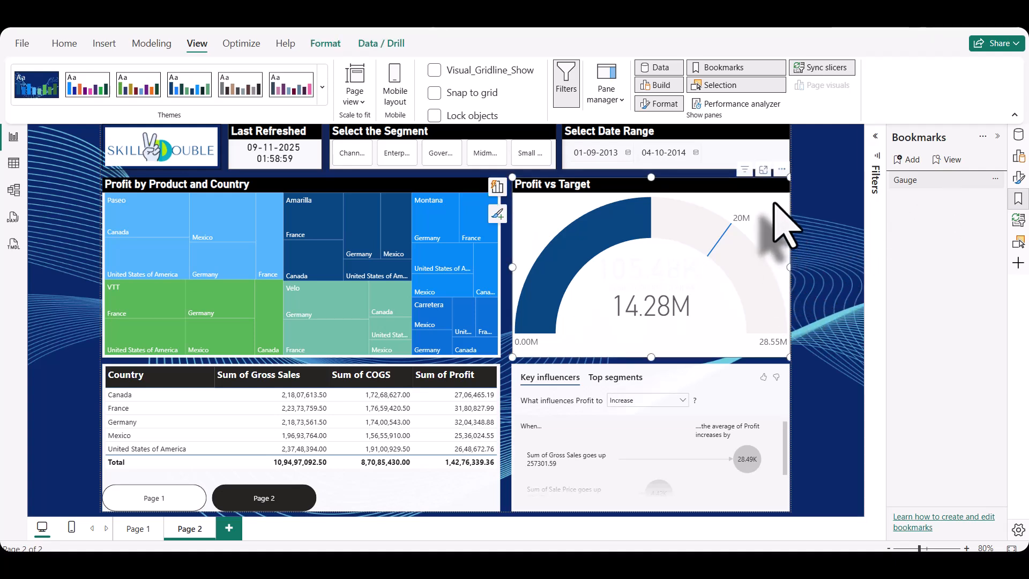
left_click(739, 87)
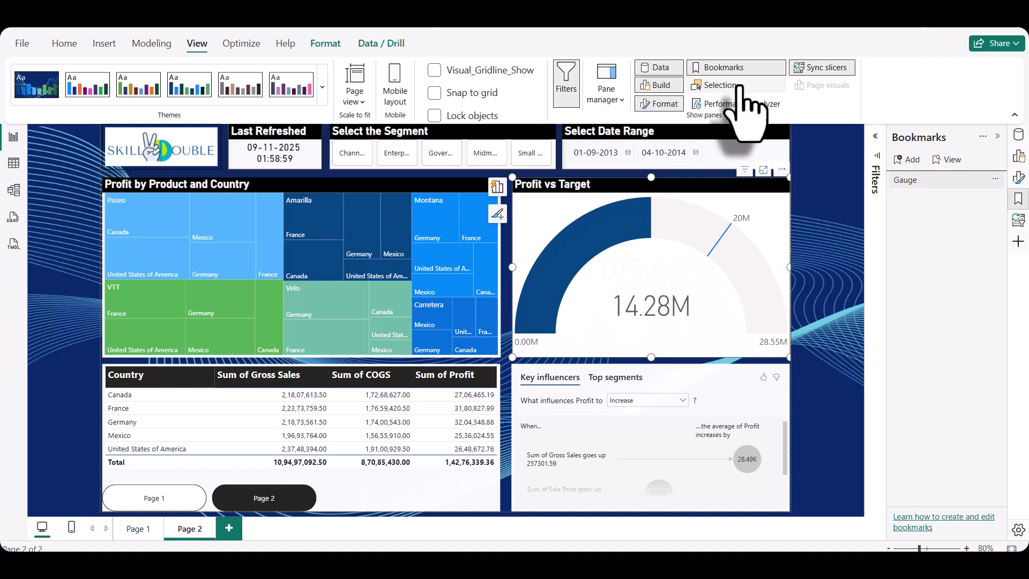
left_click(733, 92)
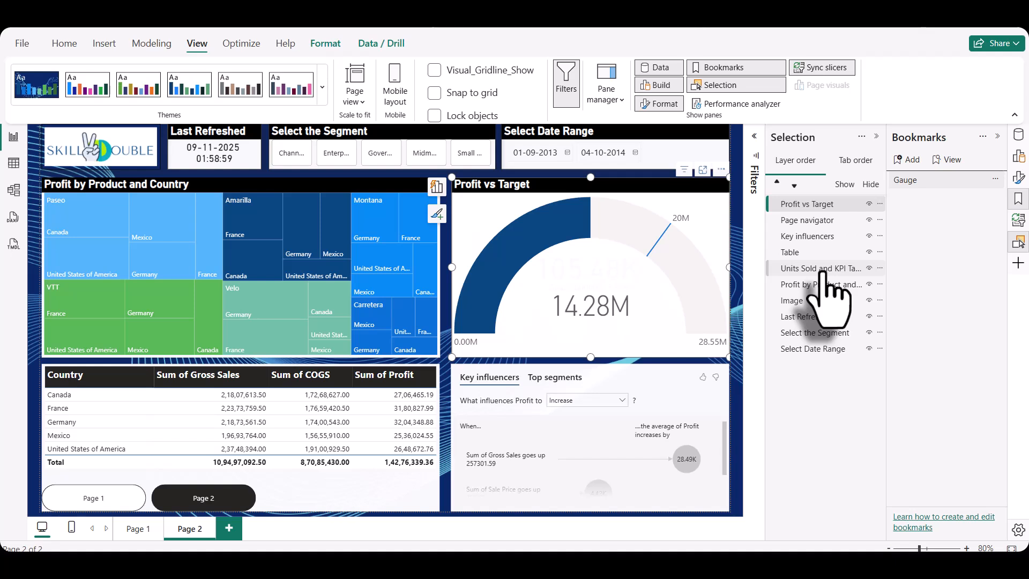
mouse_move(825, 271)
left_mouse_down()
mouse_move(820, 210)
mouse_move(809, 246)
mouse_move(824, 275)
left_mouse_up()
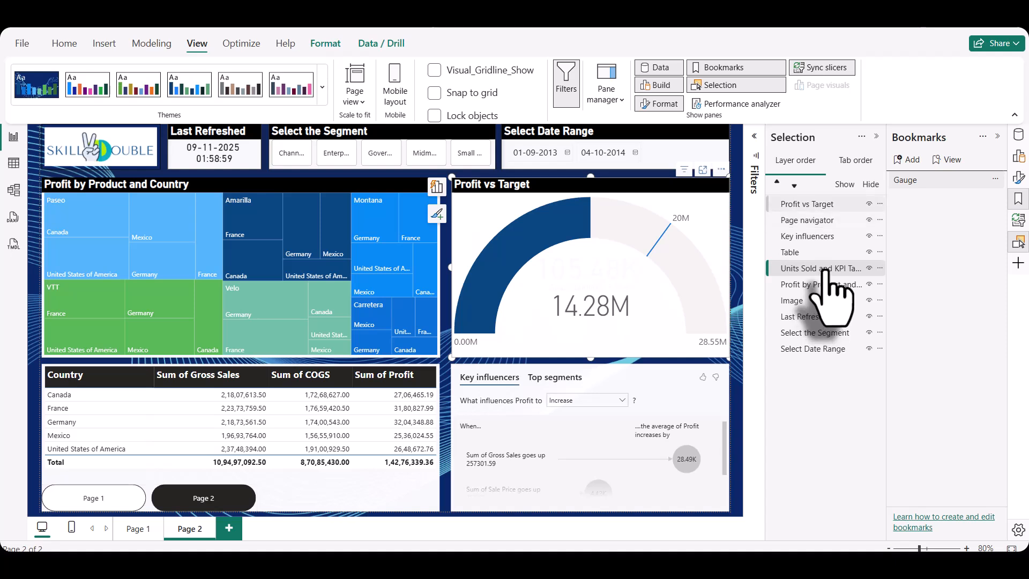
left_click(869, 203)
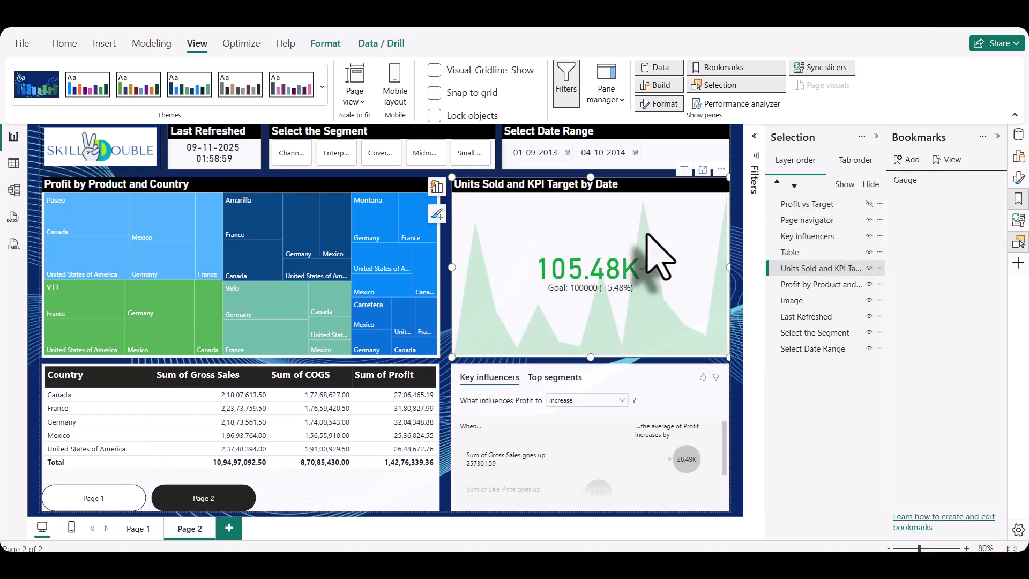
left_click(738, 224)
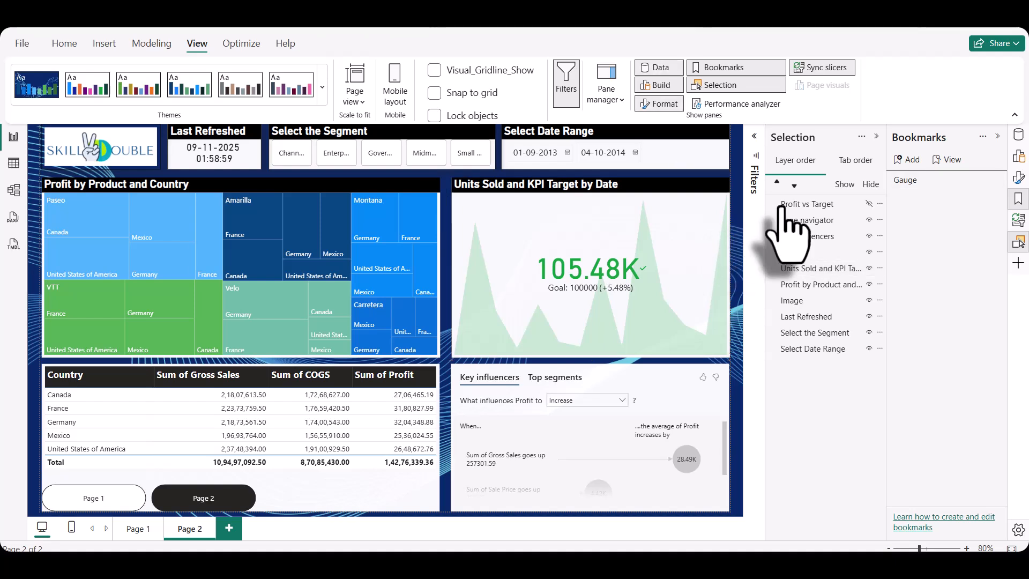
Add a bookmark of the page with the KPI visual showing and name it KPI.
left_click(908, 159)
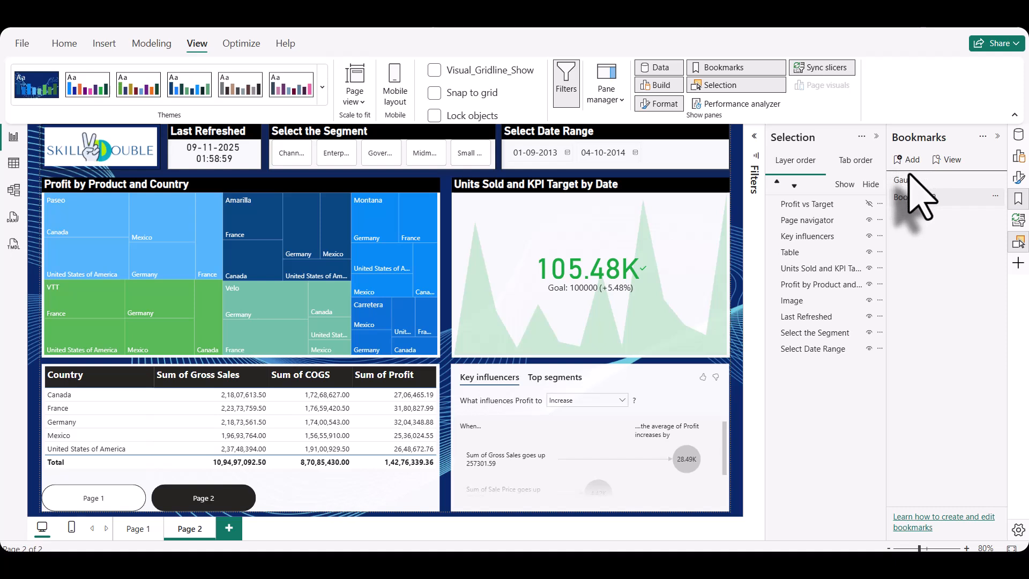
right_click(918, 199)
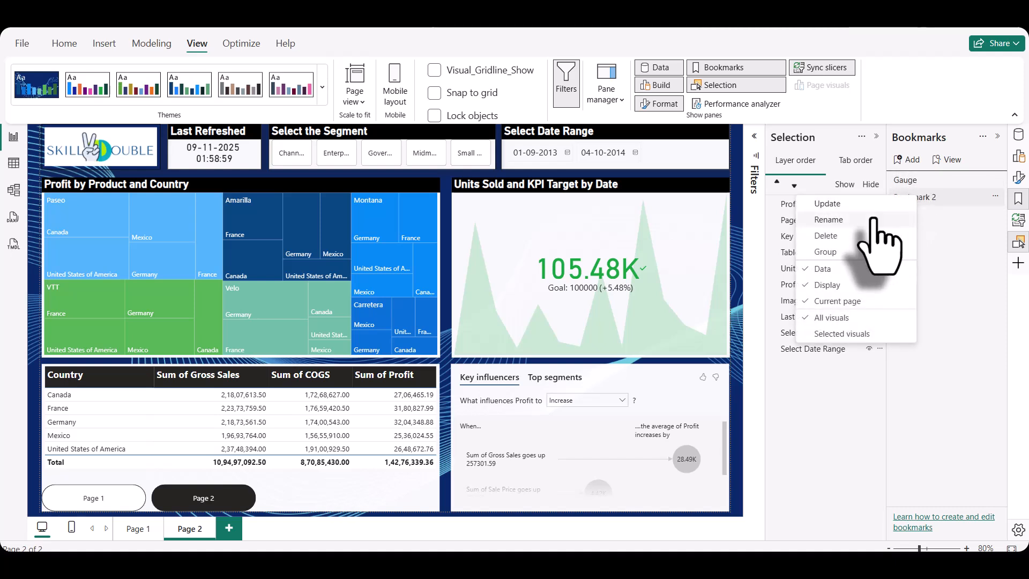
left_click(862, 219)
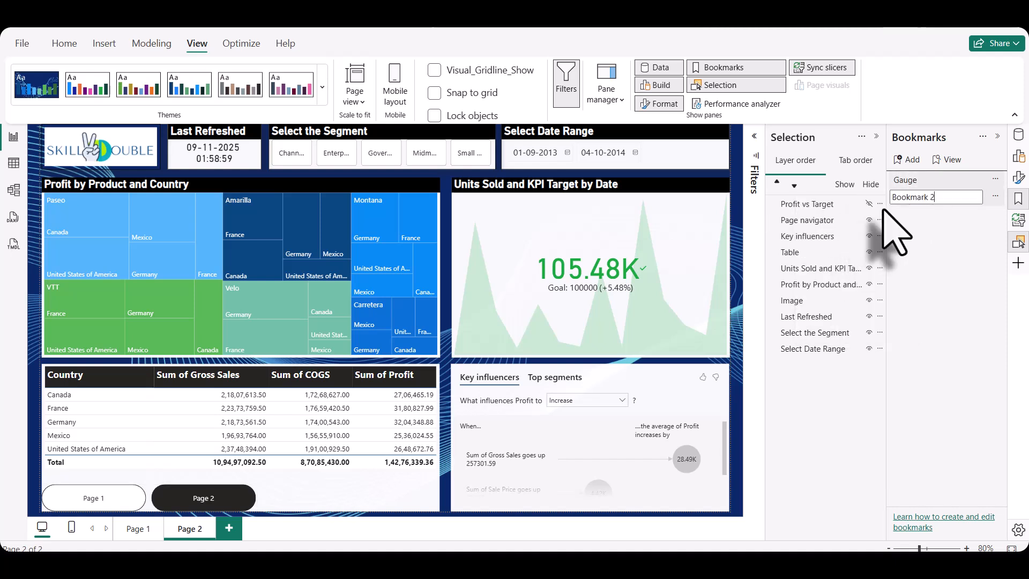
double_click(900, 198)
triple_click(899, 198)
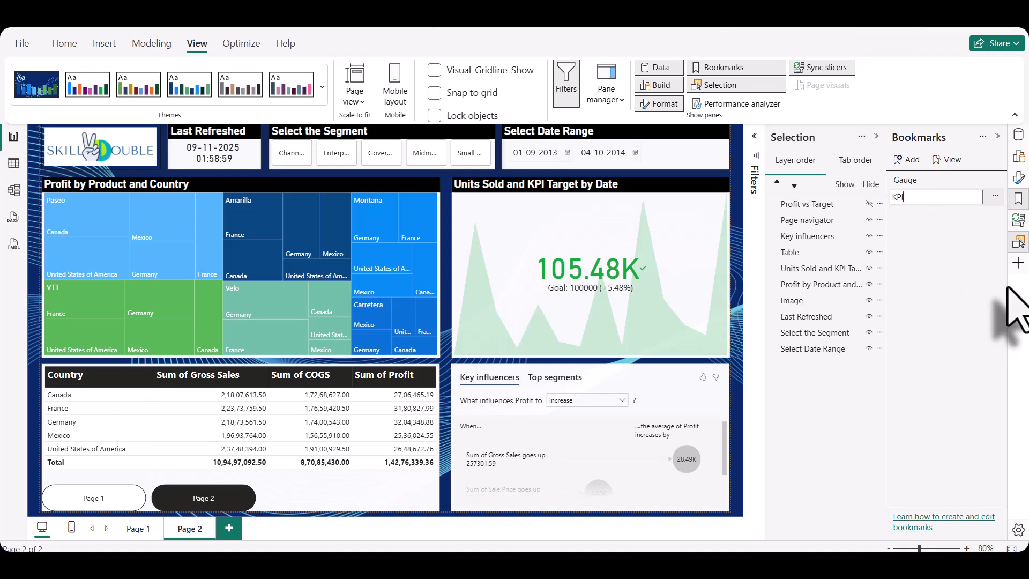
key("Return")
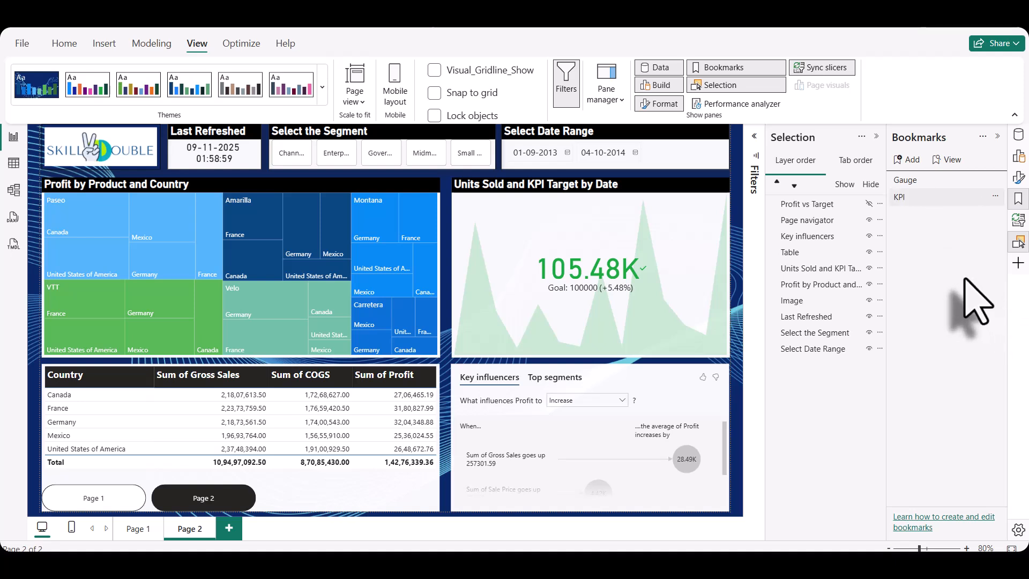
Unhide the Profit vs Target gauge and deselect the visuals.
left_click(676, 208)
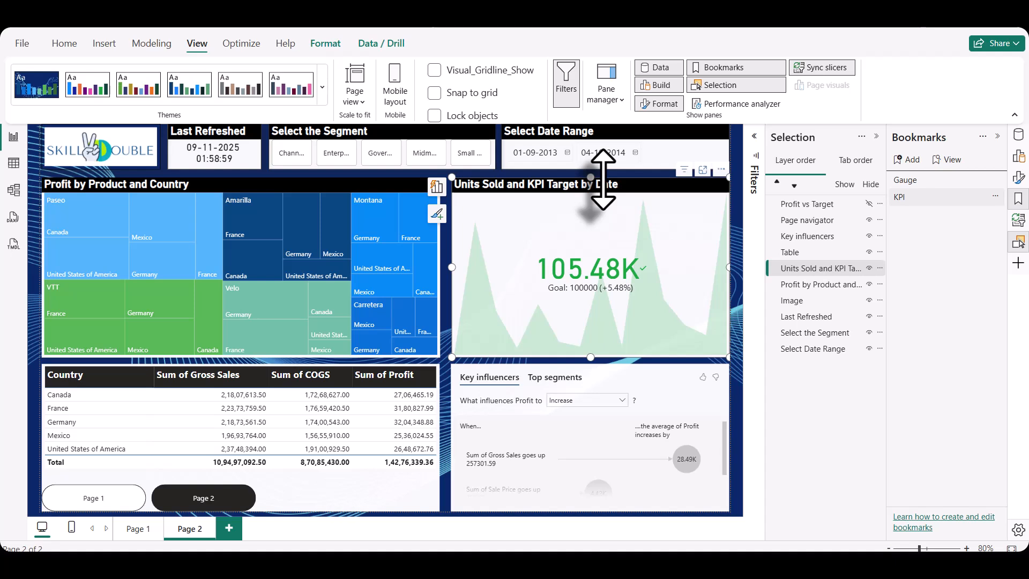
left_click(868, 204)
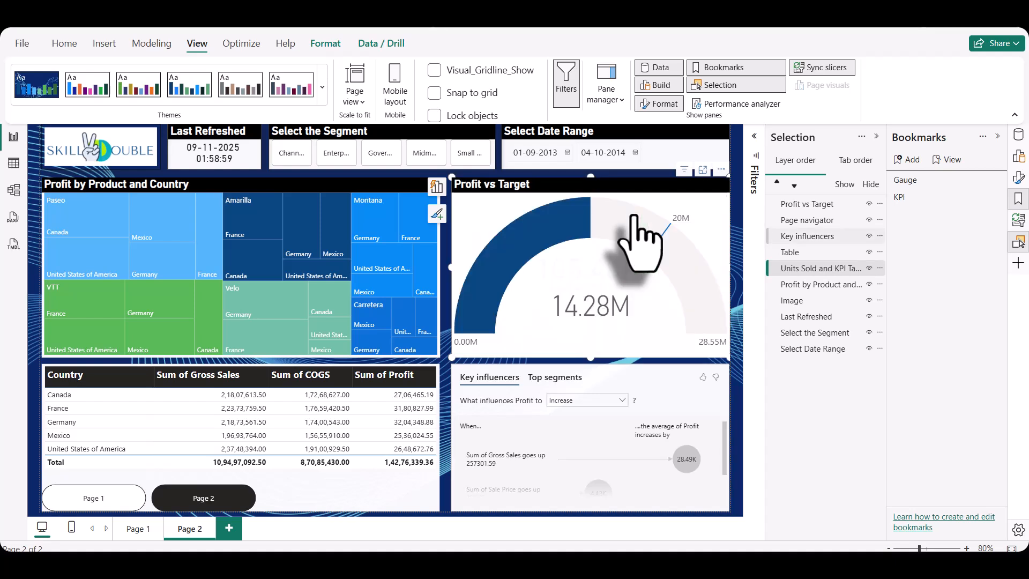
left_click(742, 259)
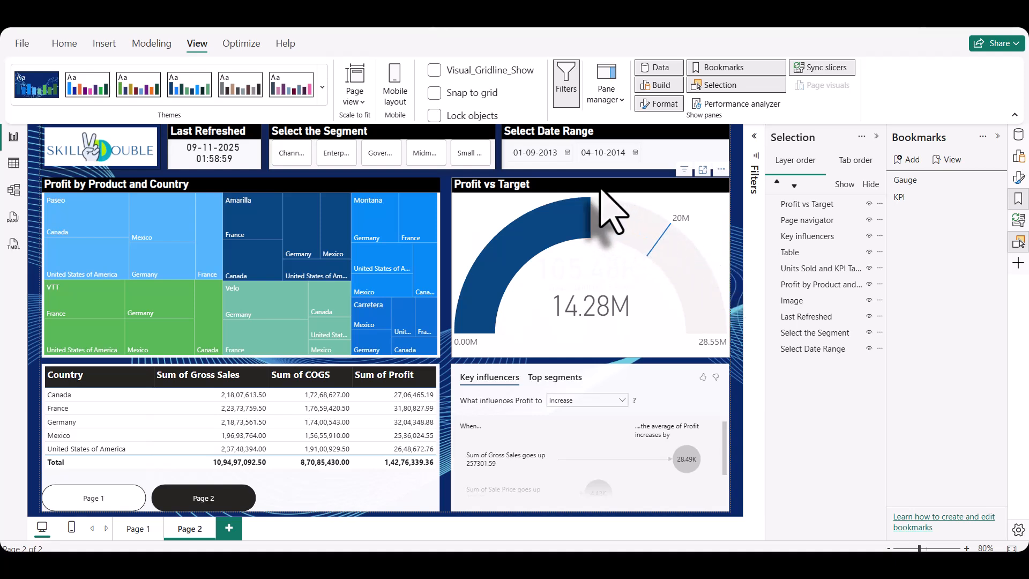
Lower the upper edges of the gauge and the overlapping KPI visual equally to make room above them.
left_click_drag(596, 179, 592, 194)
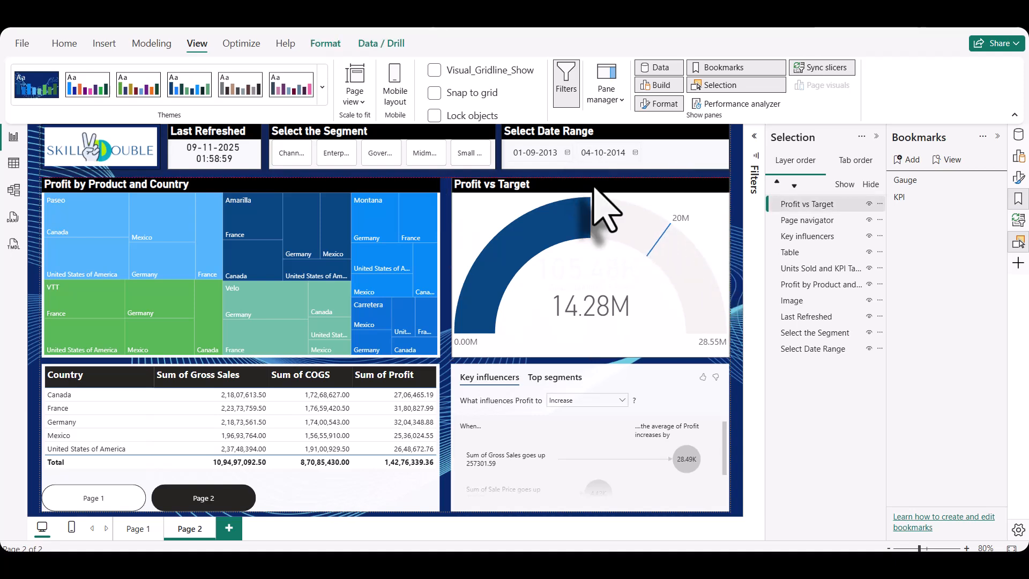
left_click(591, 183)
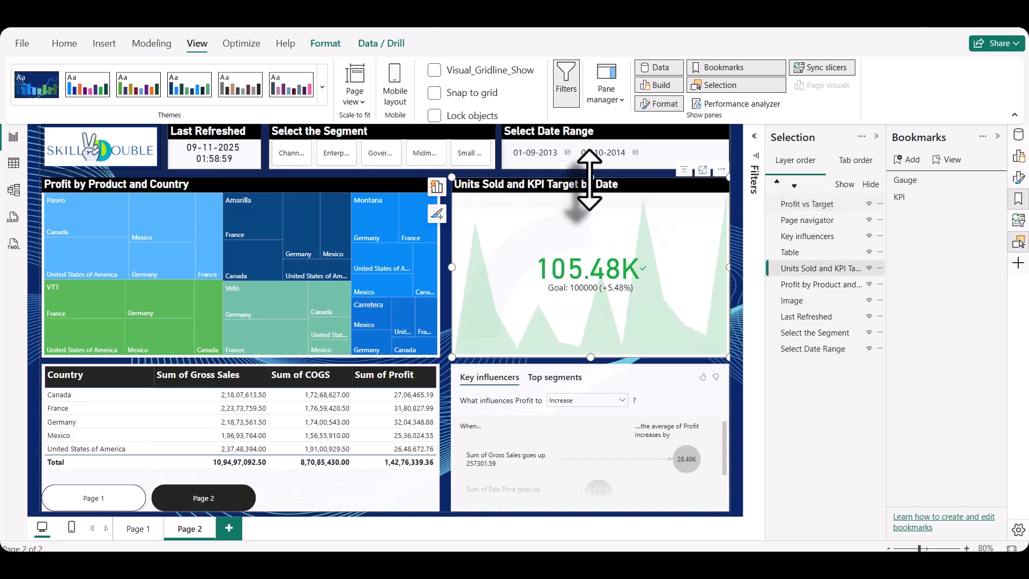
left_click_drag(590, 176, 592, 193)
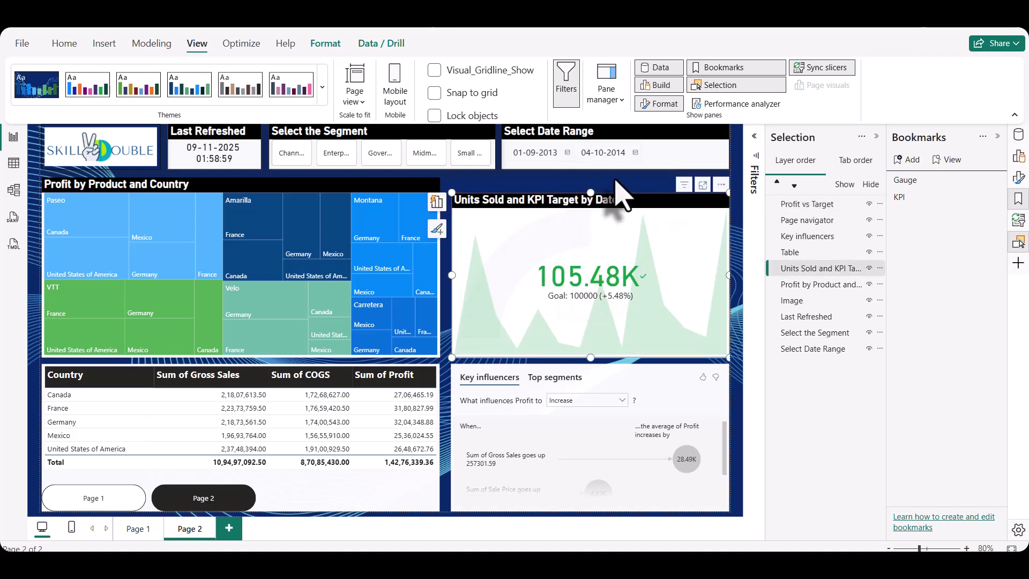
left_click(615, 179)
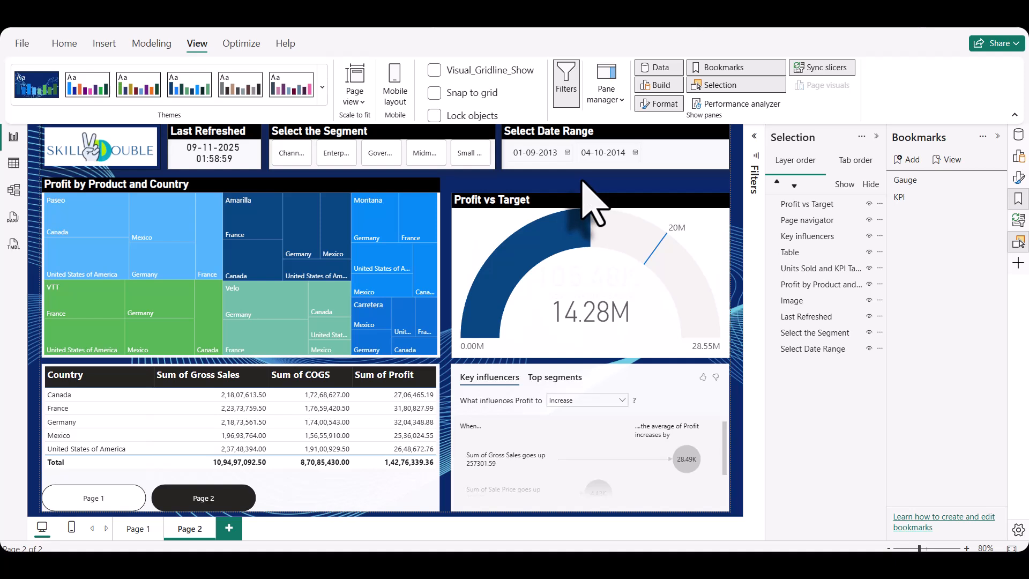
Insert a bookmark navigator on Page 2.
left_click(104, 43)
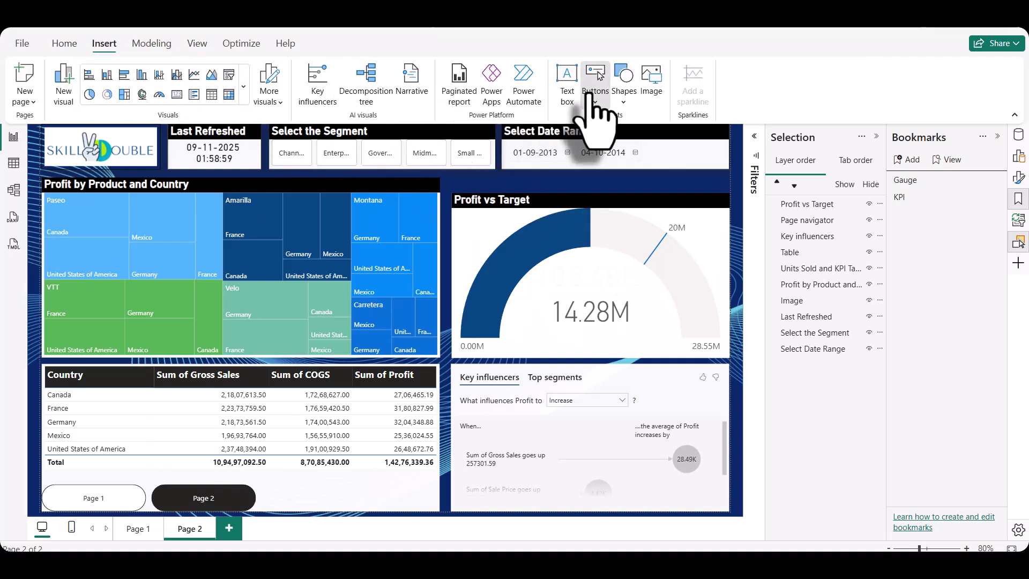
left_click(595, 90)
mouse_move(630, 340)
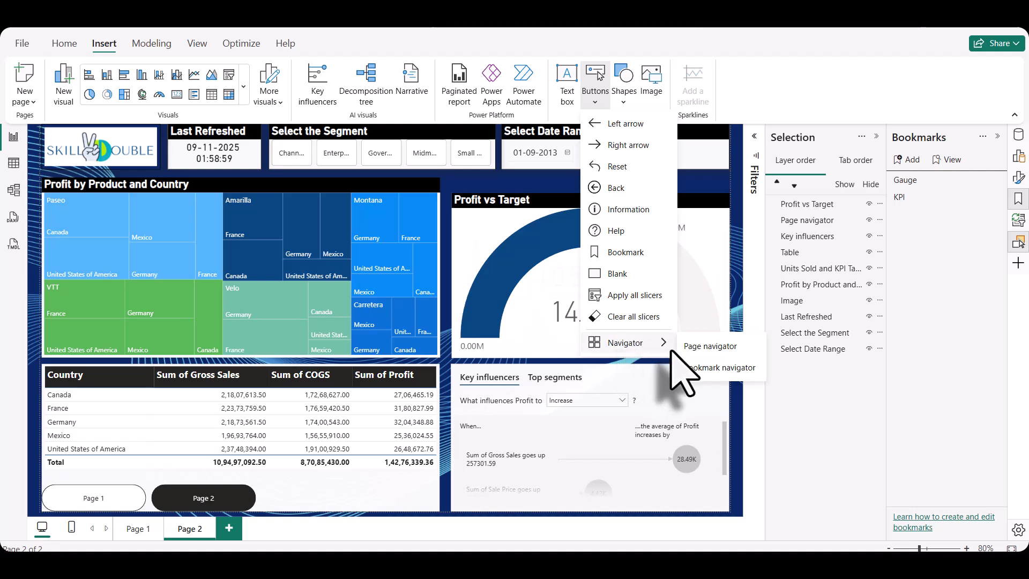
left_click(718, 368)
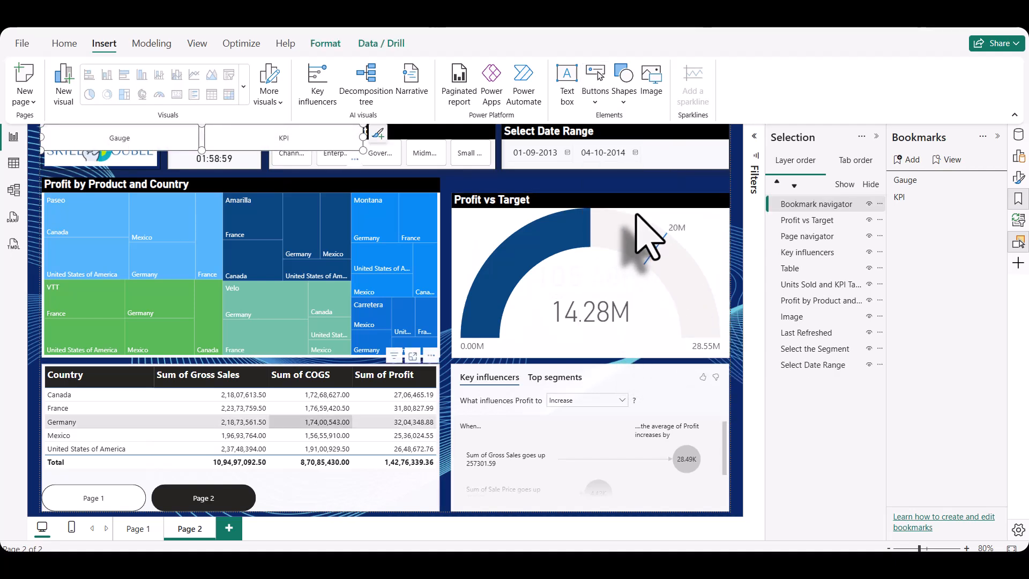
left_click(519, 174)
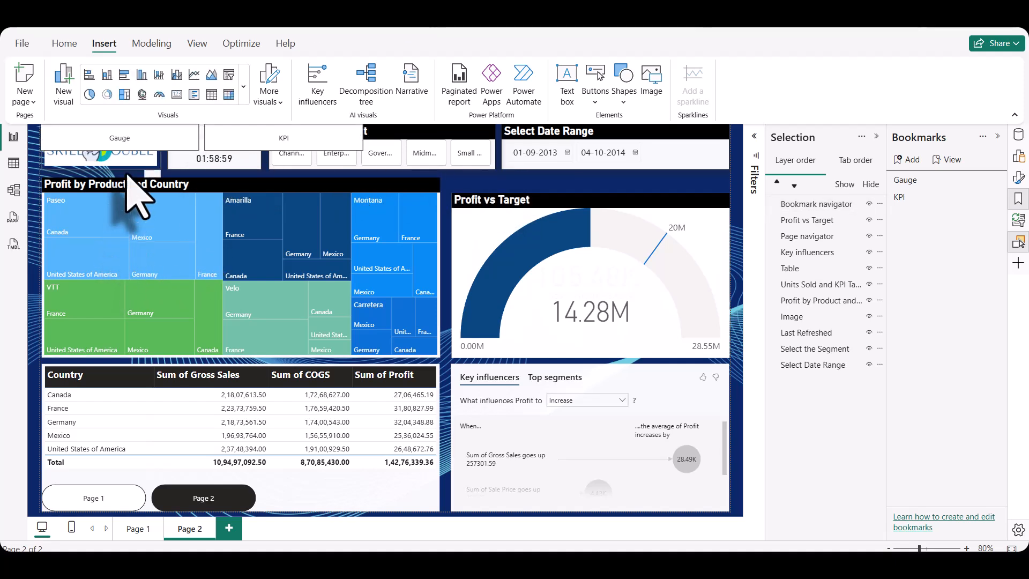
Move the bookmark navigator into the gap above the gauge and shrink it to the gauge's width, about 517.
left_click_drag(150, 146, 517, 186)
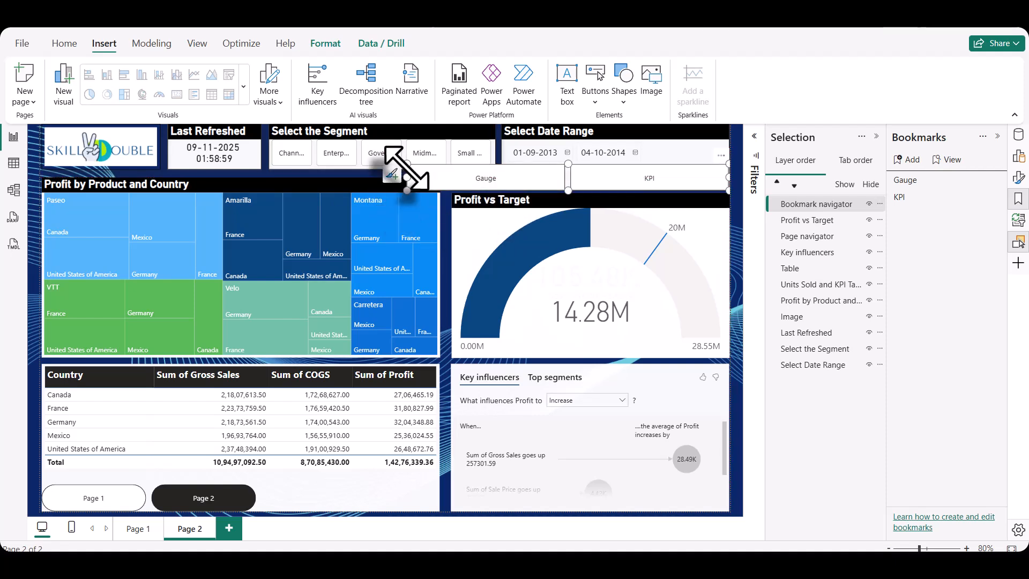
left_click_drag(409, 171, 489, 195)
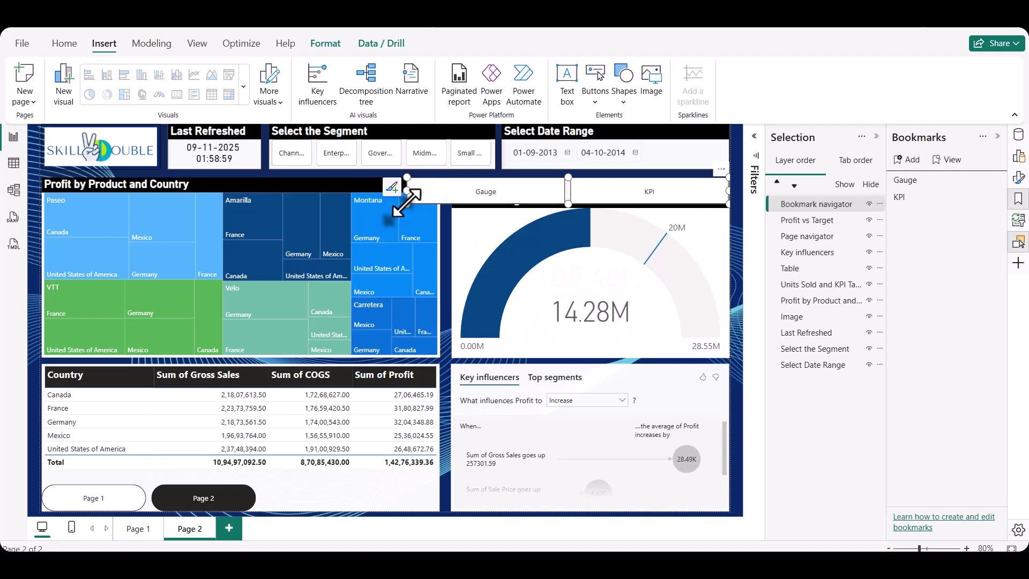
left_click_drag(406, 204, 451, 194)
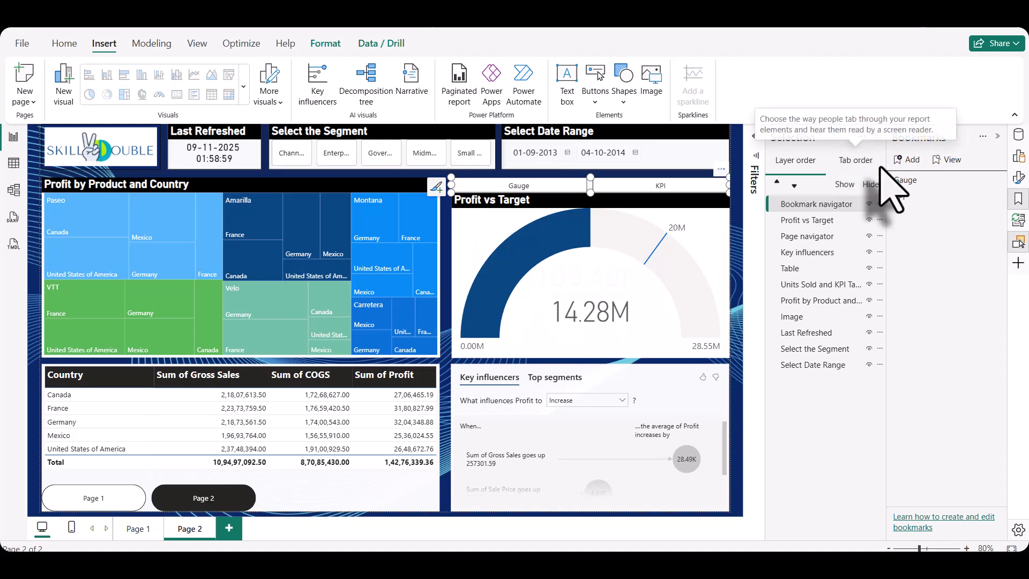
Turn off the bookmark navigator's background and turn on its visual border and shadow.
left_click(1018, 180)
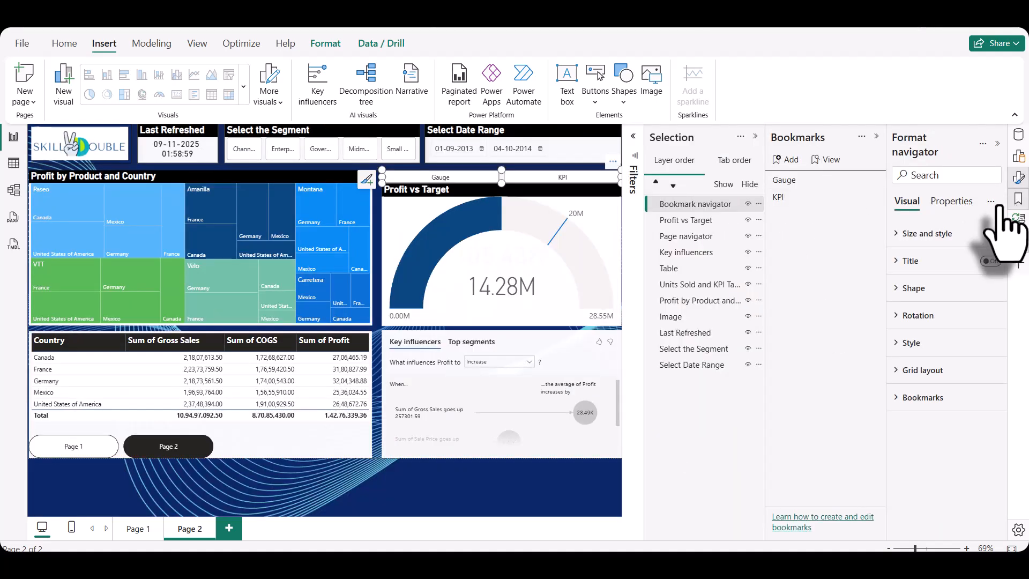
left_click(900, 234)
scroll(916, 257, "down", 3)
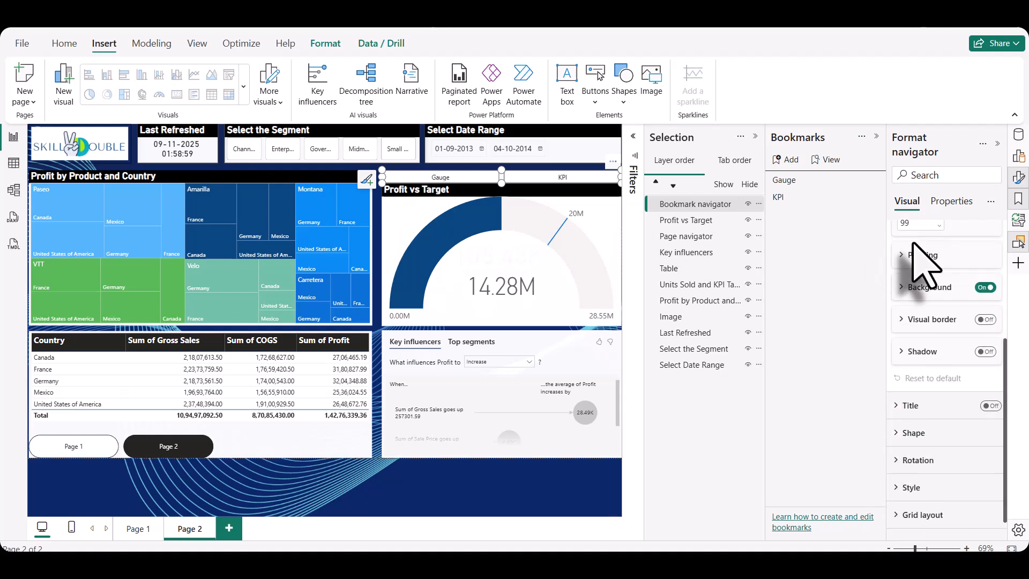
left_click(986, 288)
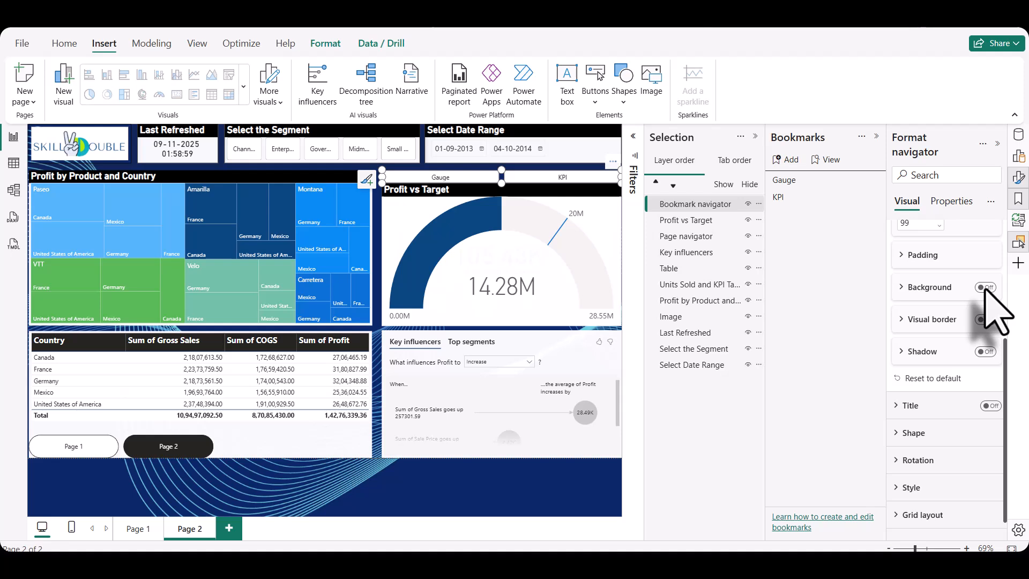
left_click(985, 320)
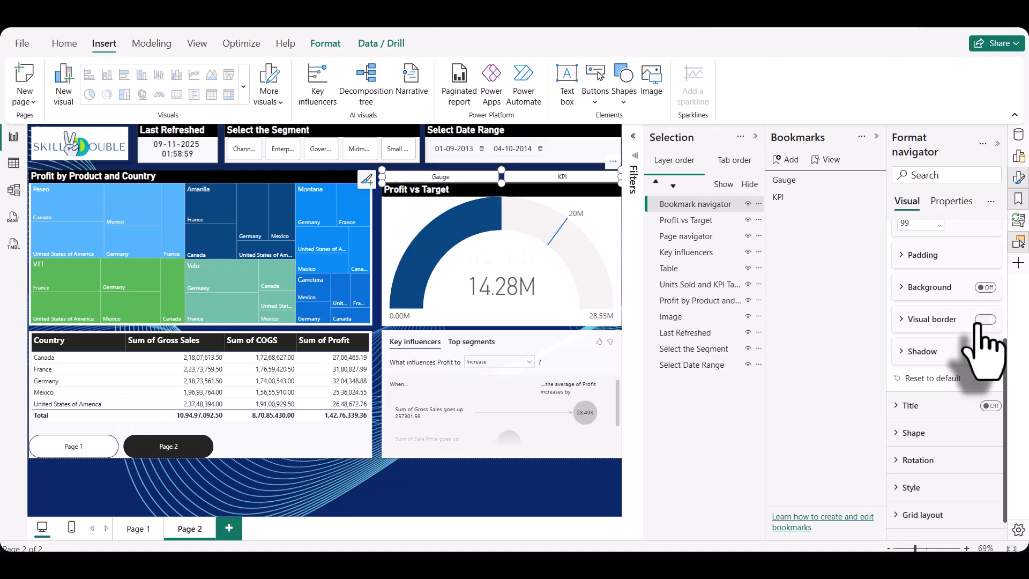
left_click(984, 351)
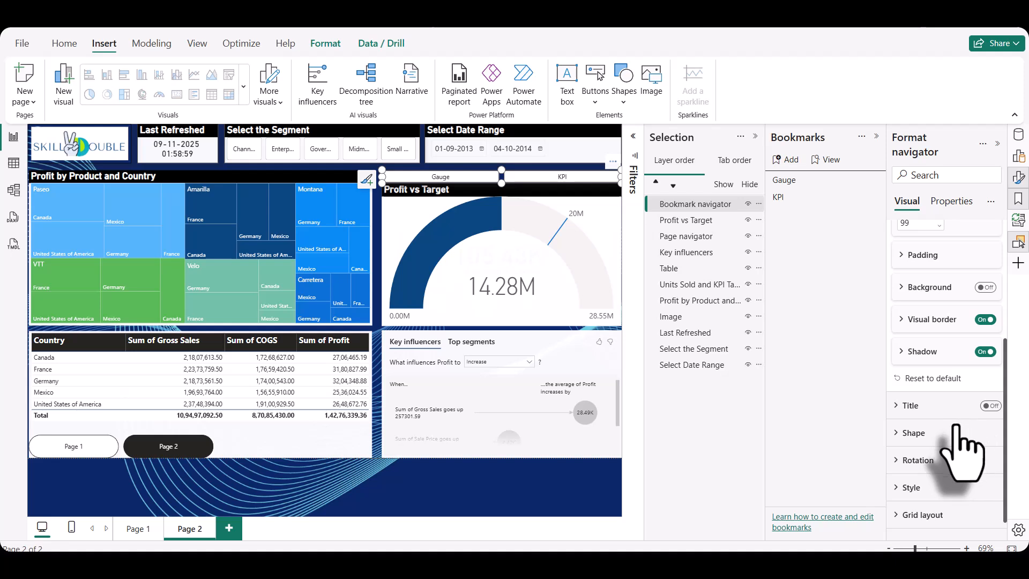
Set the font color of the bookmark navigator's button text to white in its style settings.
scroll(964, 455, "down", 1)
scroll(959, 455, "up", 3)
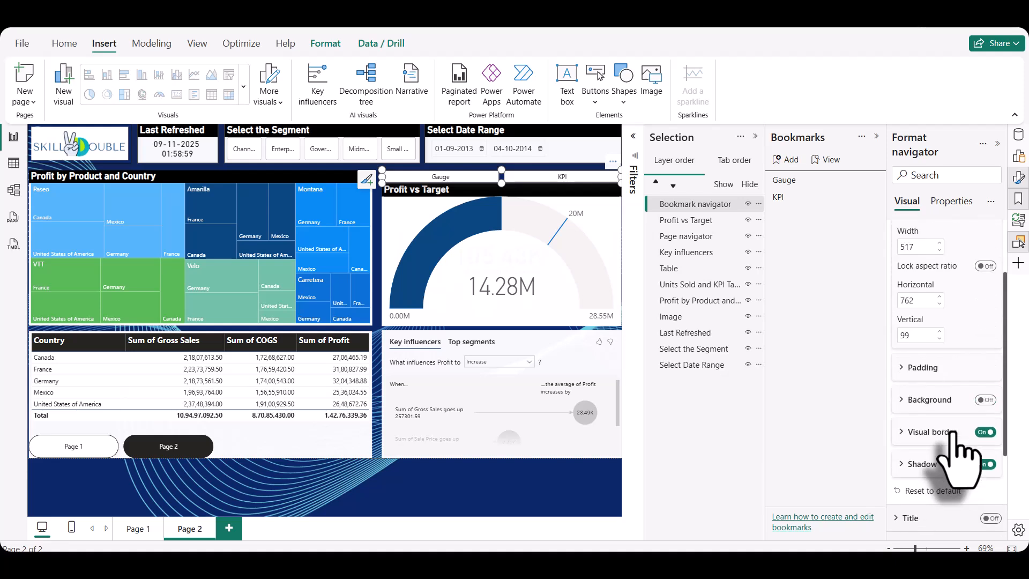
scroll(962, 456, "down", 3)
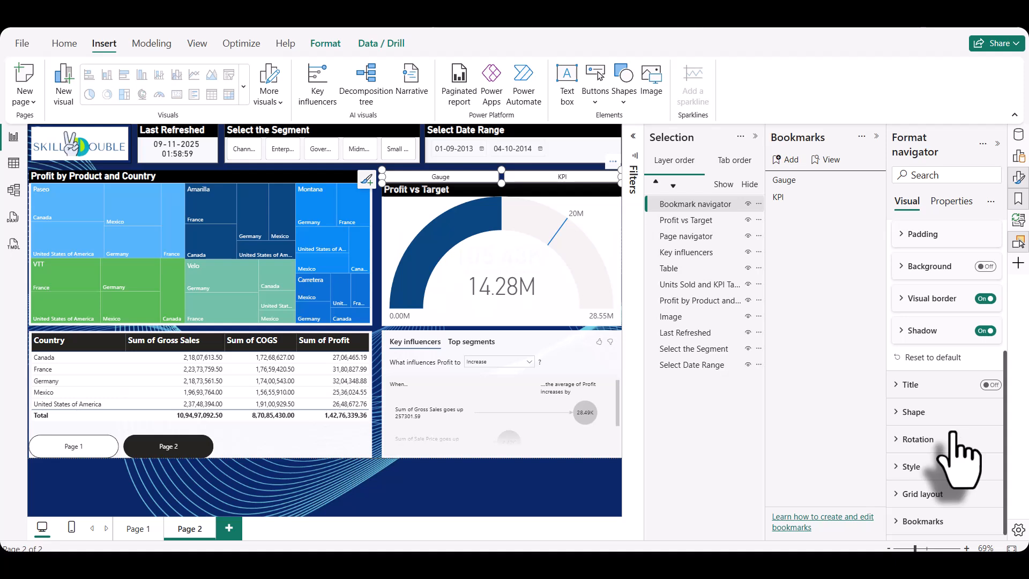
scroll(954, 433, "up", 5)
scroll(960, 456, "down", 4)
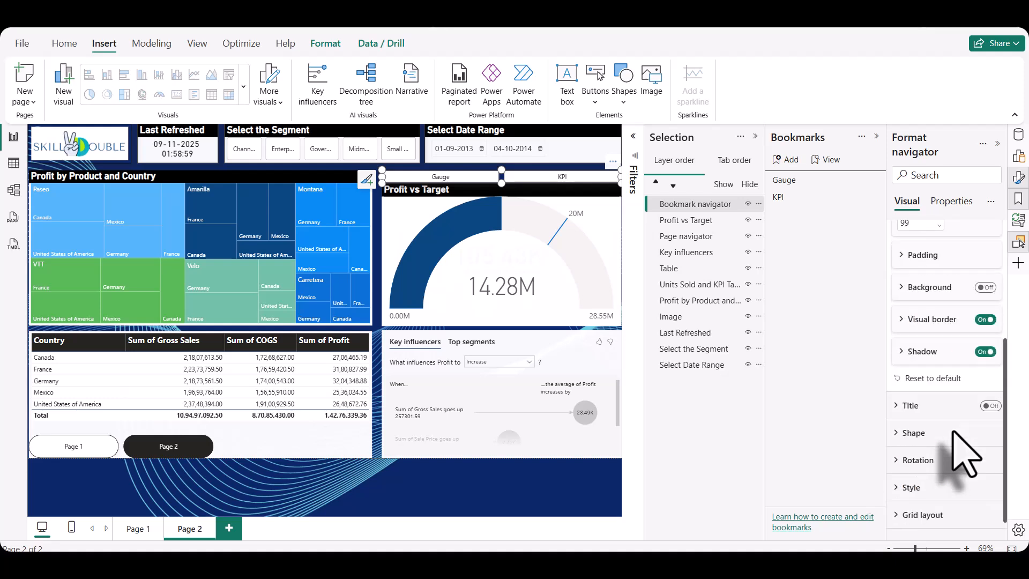
left_click(960, 464)
scroll(921, 429, "down", 3)
left_click(913, 389)
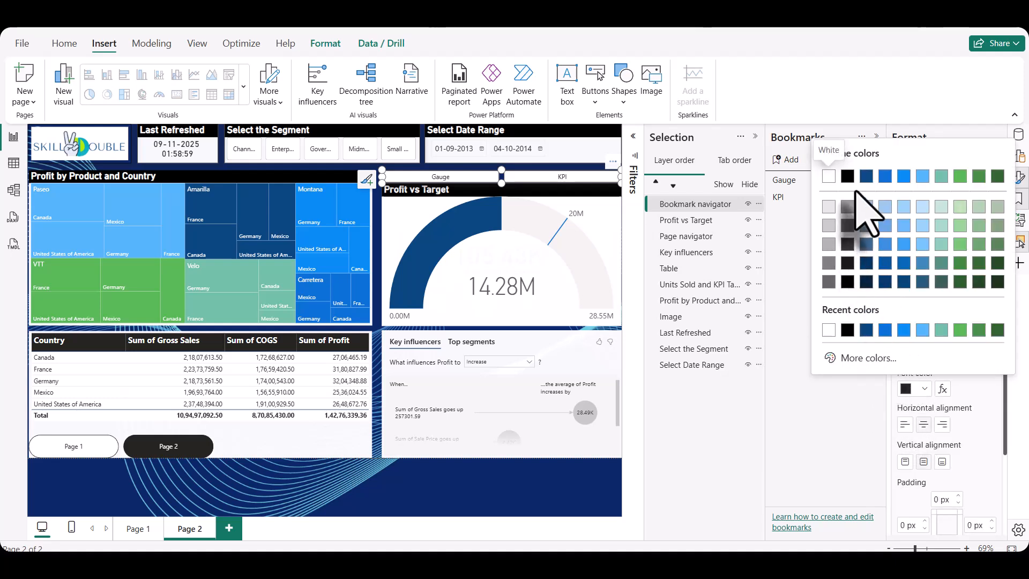
left_click(828, 175)
scroll(981, 415, "down", 5)
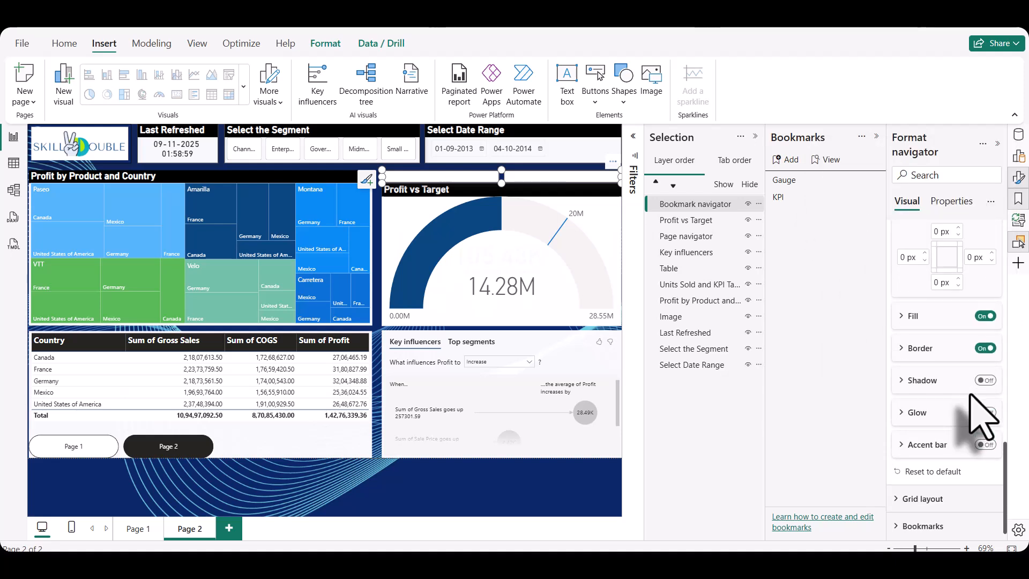
Restore the navigator's default button text color to black, make the text bold, and raise its font size above 12.
scroll(981, 416, "down", 1)
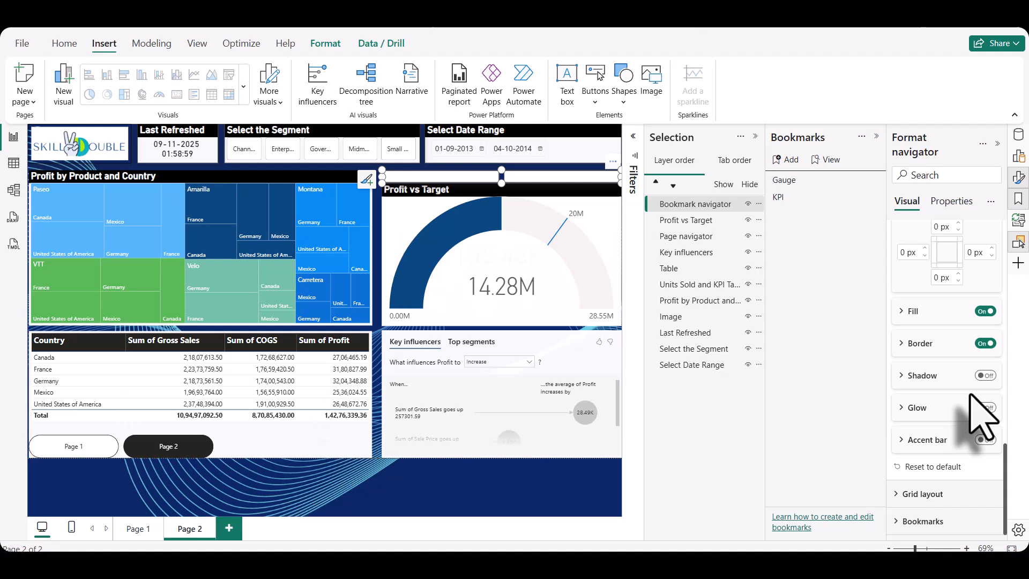
scroll(981, 415, "up", 8)
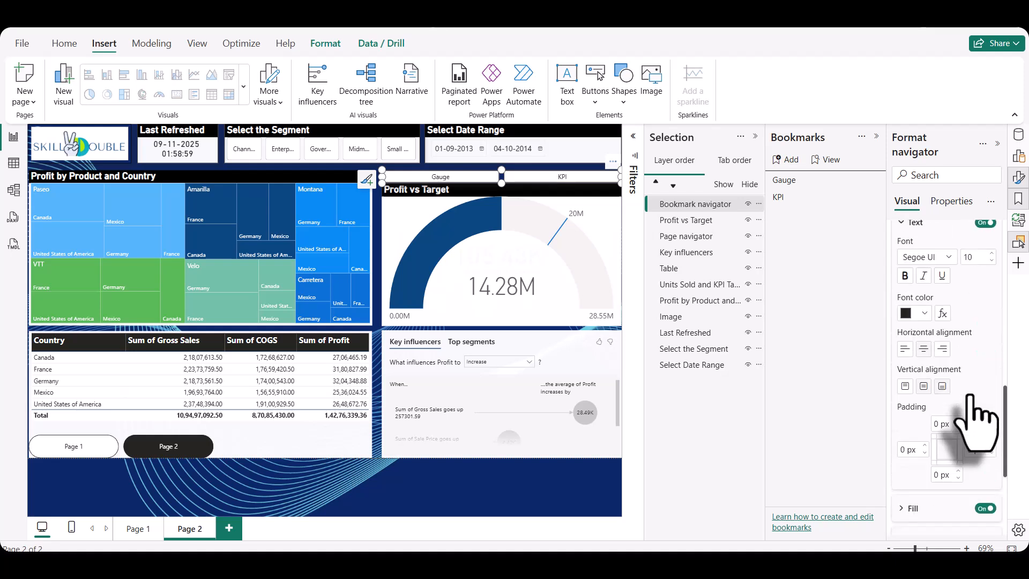
scroll(970, 396, "down", 3)
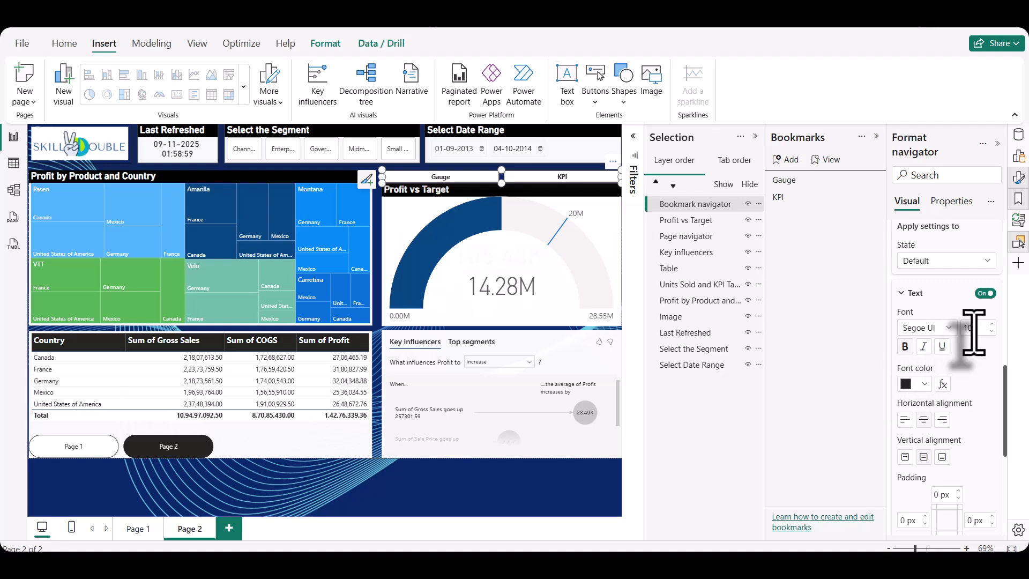
left_click(991, 324)
left_click(991, 324)
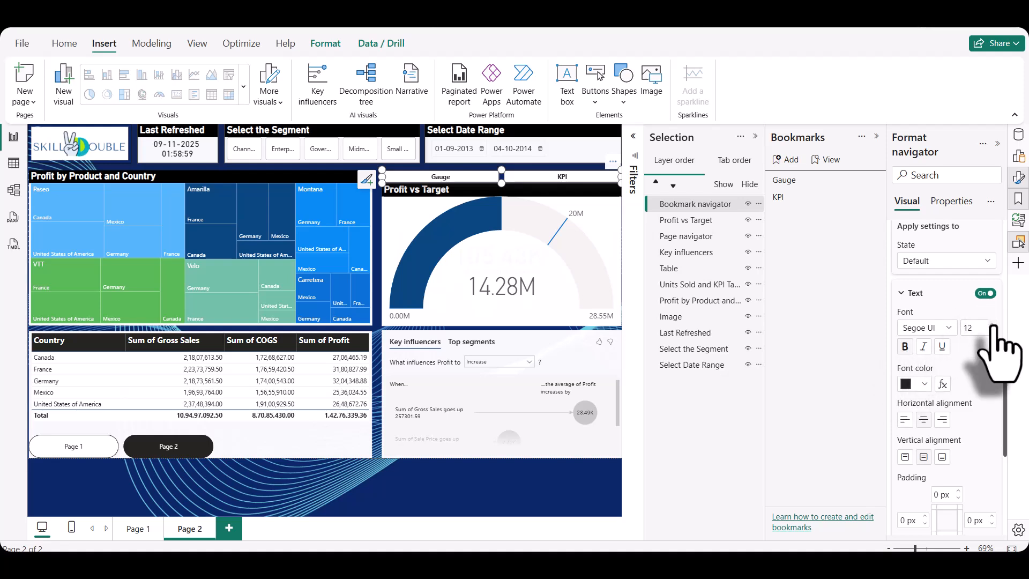
left_click(991, 325)
scroll(994, 326, "down", 5)
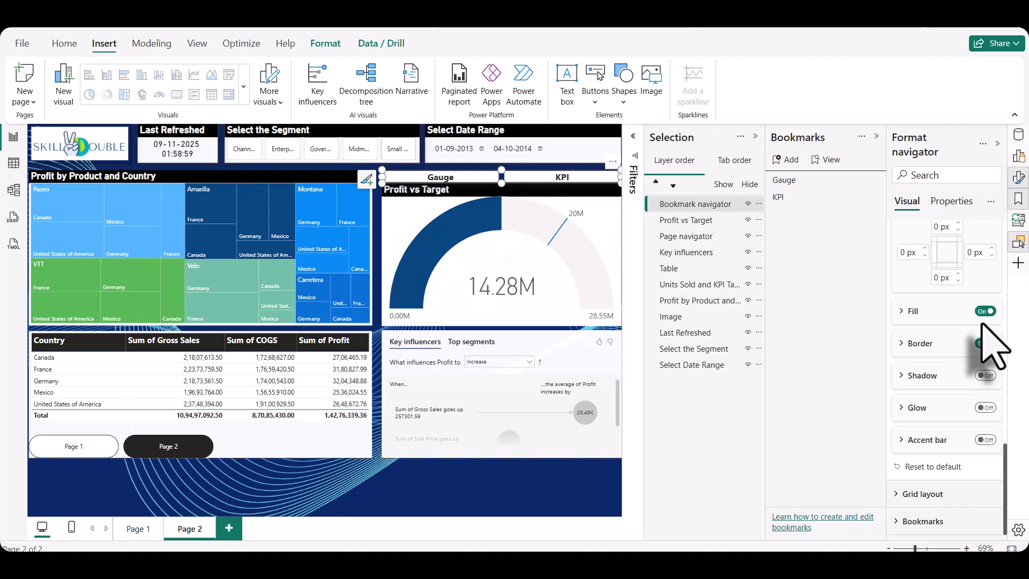
Set the fill color of the bookmark navigator's default-state buttons to light blue and deselect the navigator.
left_click(908, 312)
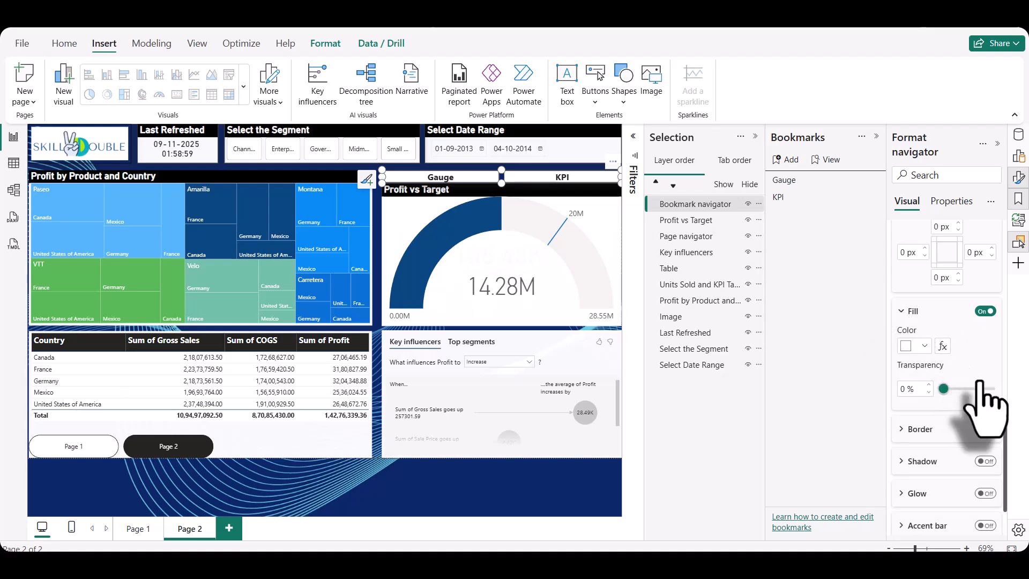
left_click(921, 346)
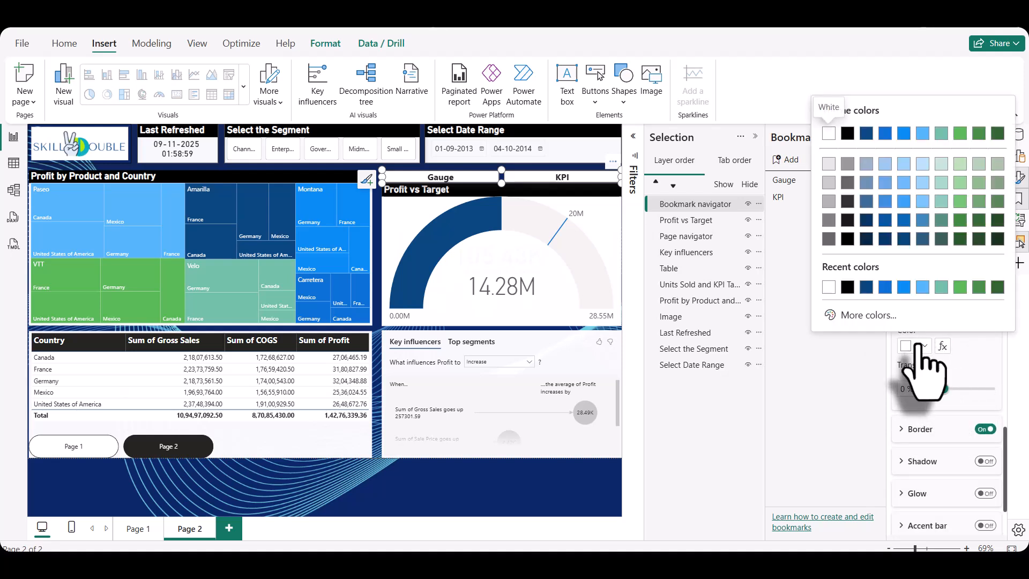
left_click(916, 168)
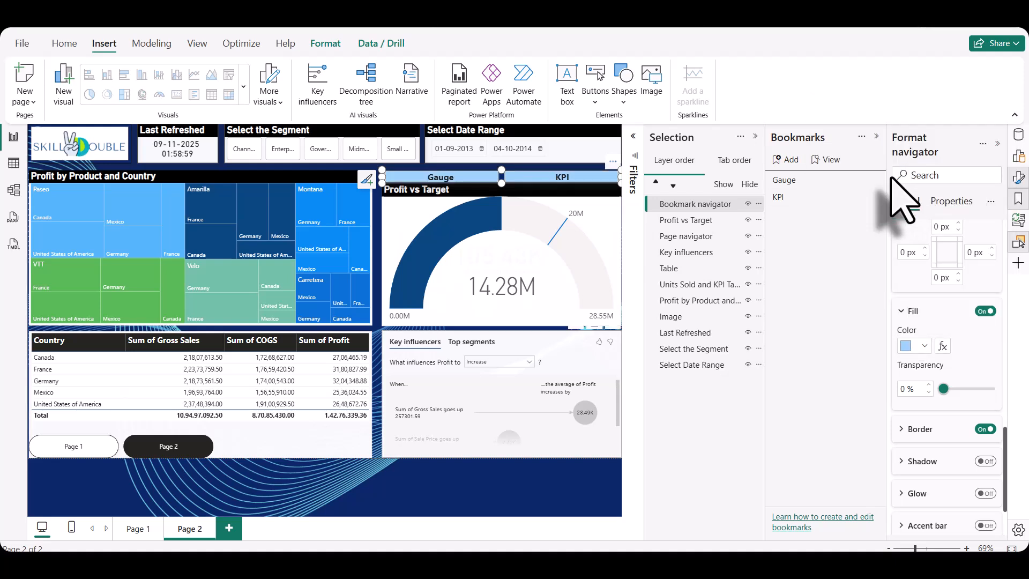
left_click(490, 497)
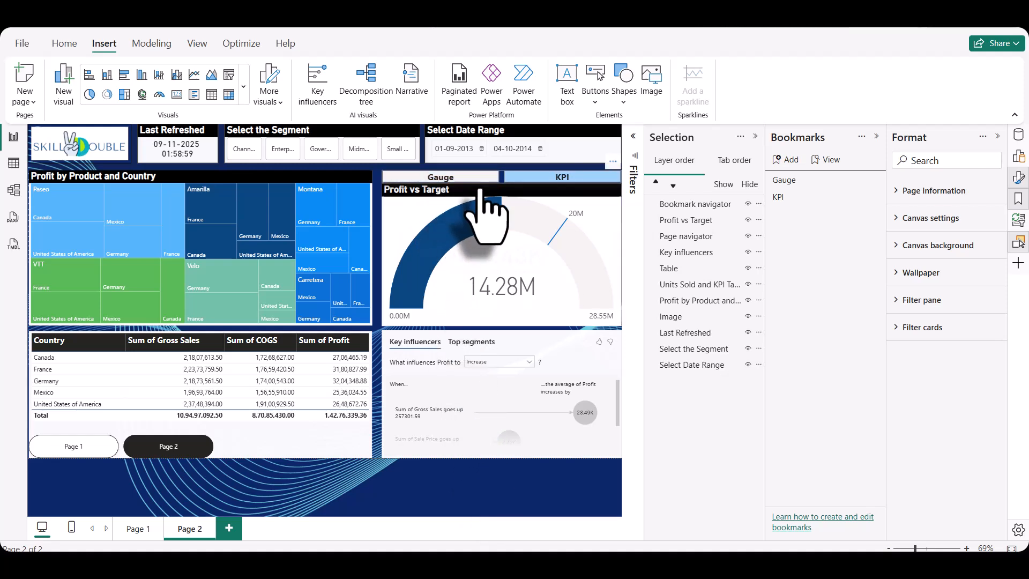
Test the bookmark navigator by switching to the KPI visual and back to the Gauge visual.
left_click(551, 181)
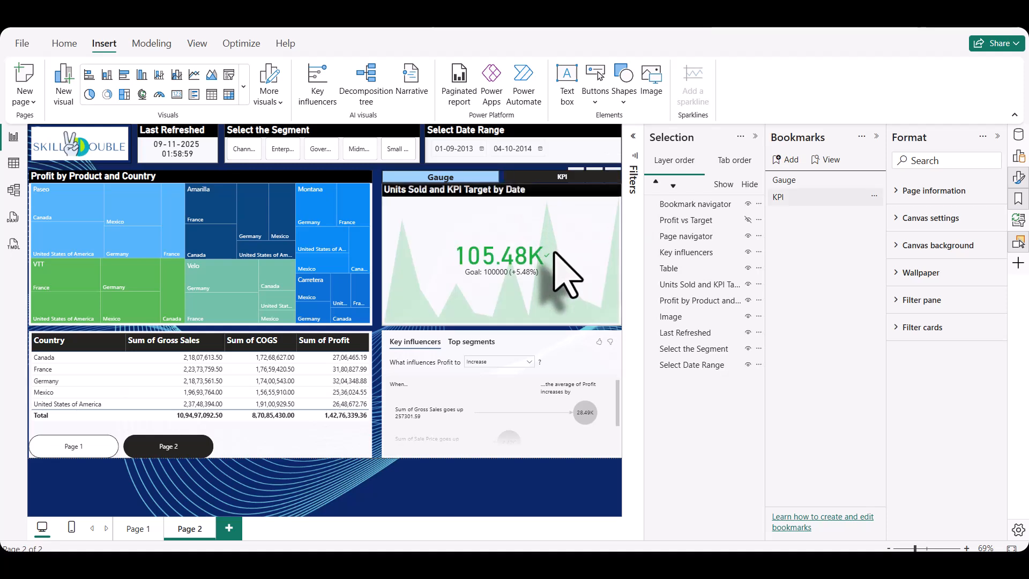
left_click(462, 181)
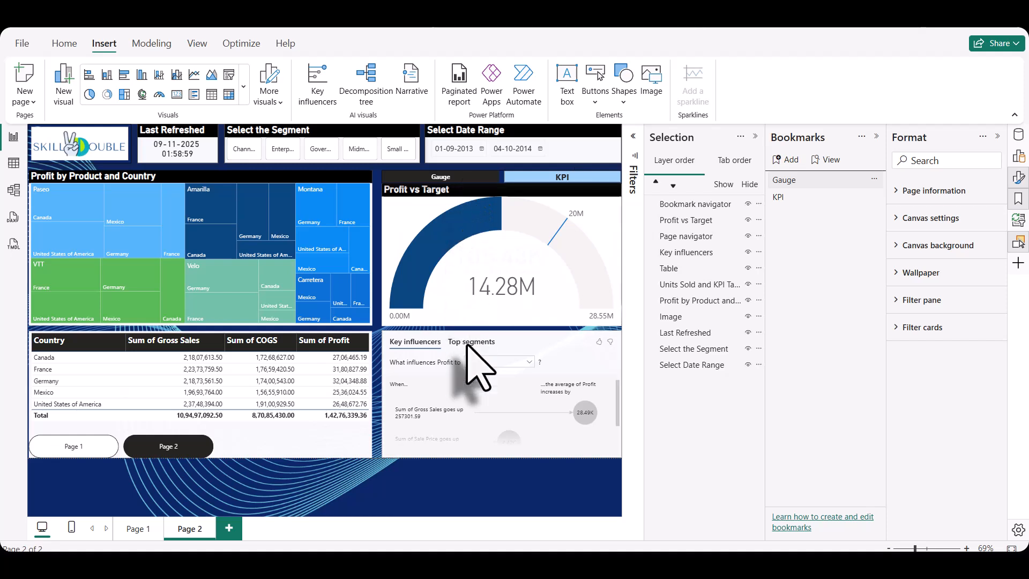